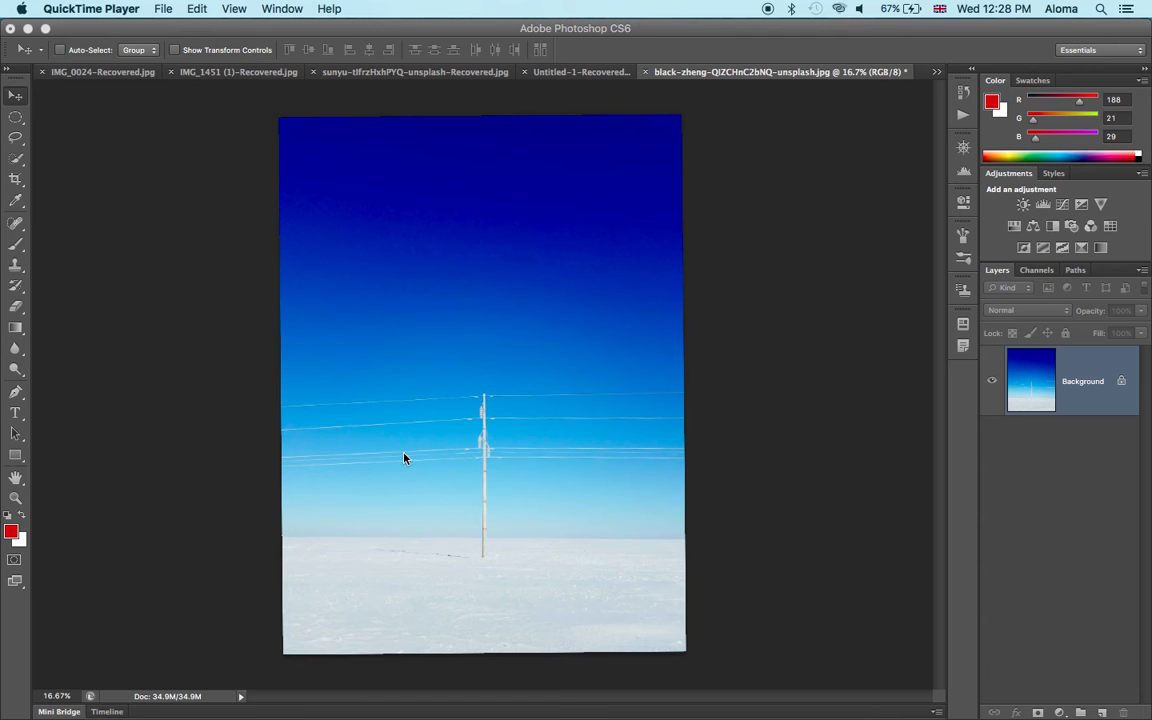
Zoom in to 500% on the uppermost power line where it meets the photo's left edge.
{"action": "left_click", "coordinate": [14, 498]}
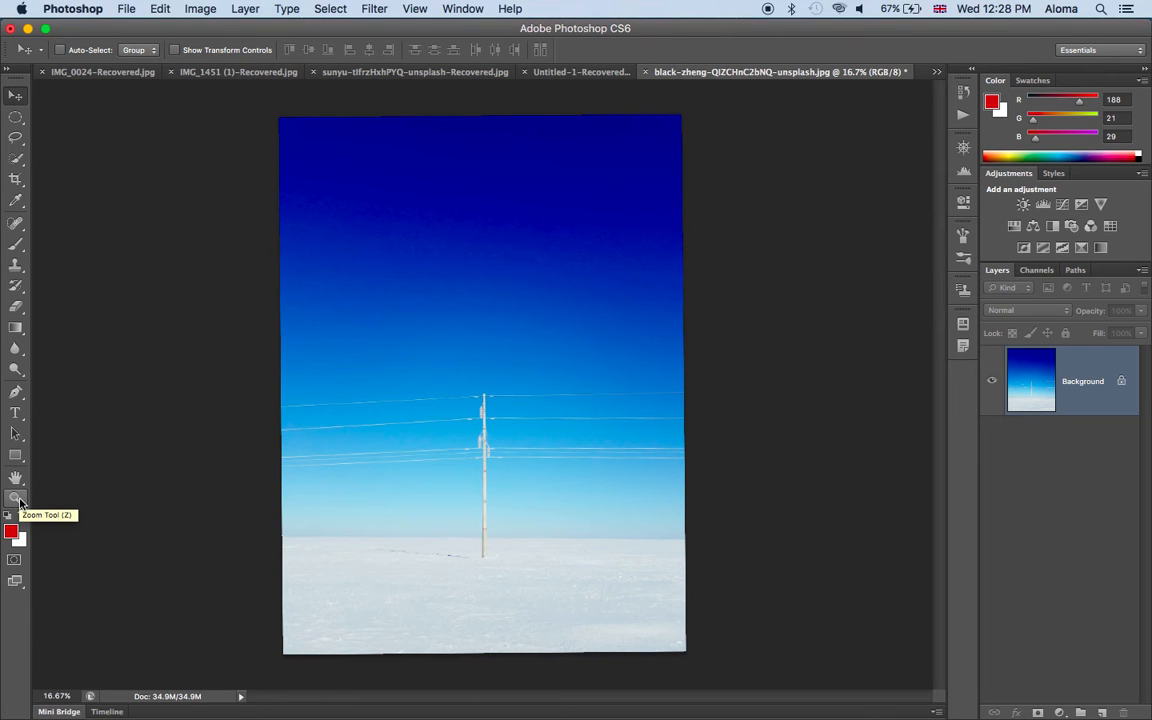
{"action": "left_click", "coordinate": [19, 501]}
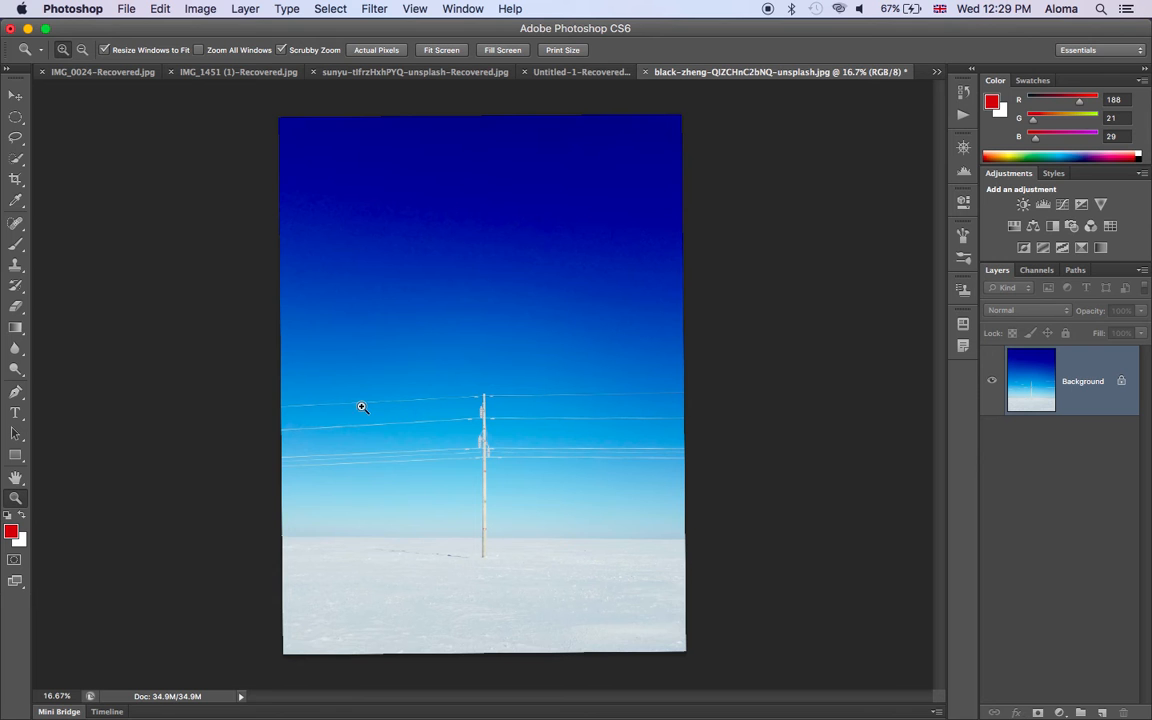
{"action": "left_click_drag", "start_coordinate": [298, 408], "coordinate": [298, 408]}
{"action": "left_click", "coordinate": [298, 408]}
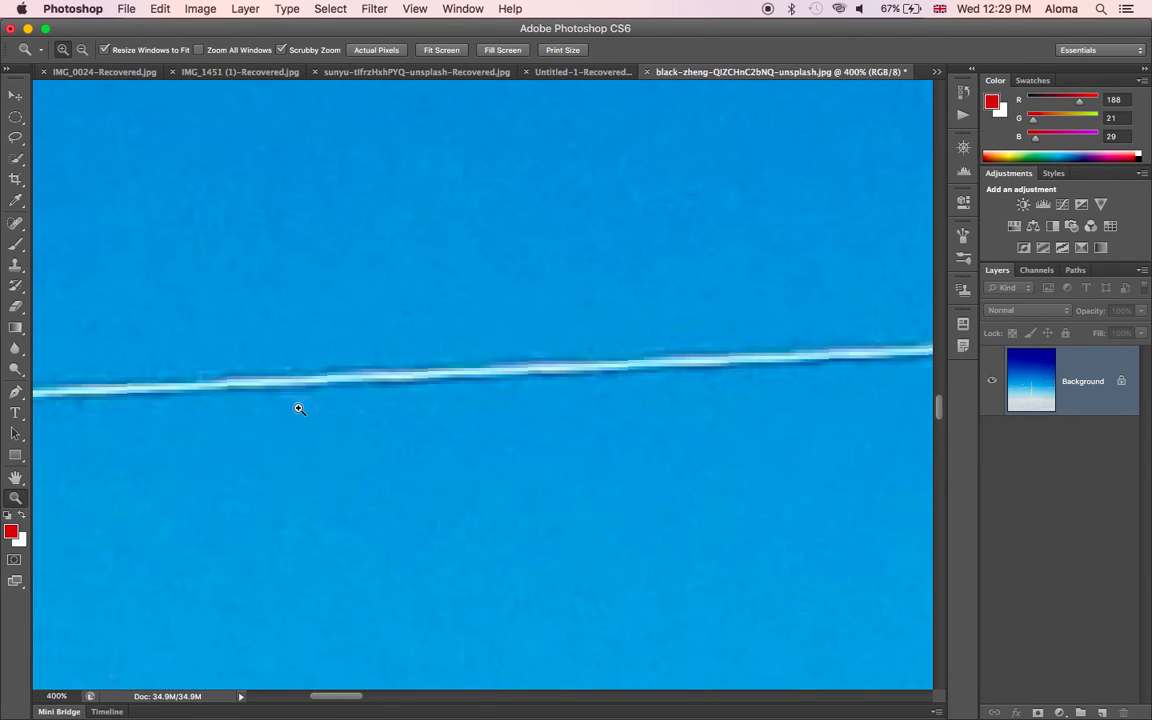
{"action": "left_click", "coordinate": [298, 408]}
{"action": "left_click", "coordinate": [298, 408]}
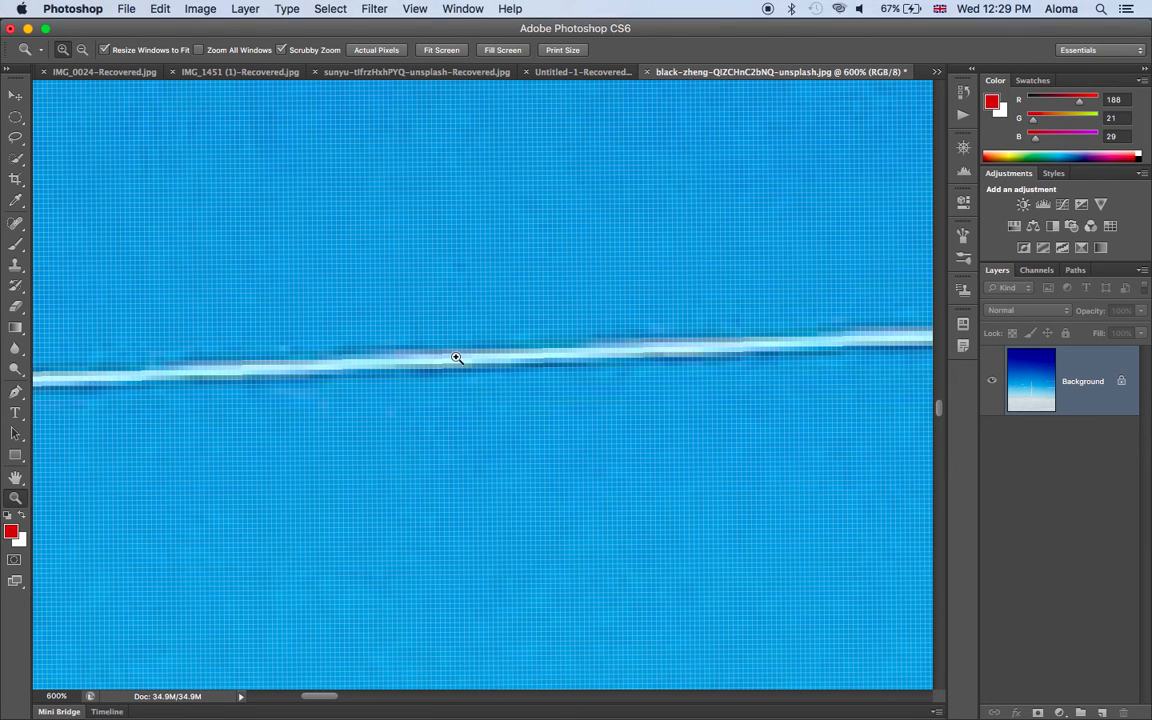
{"action": "key", "text": "alt"}
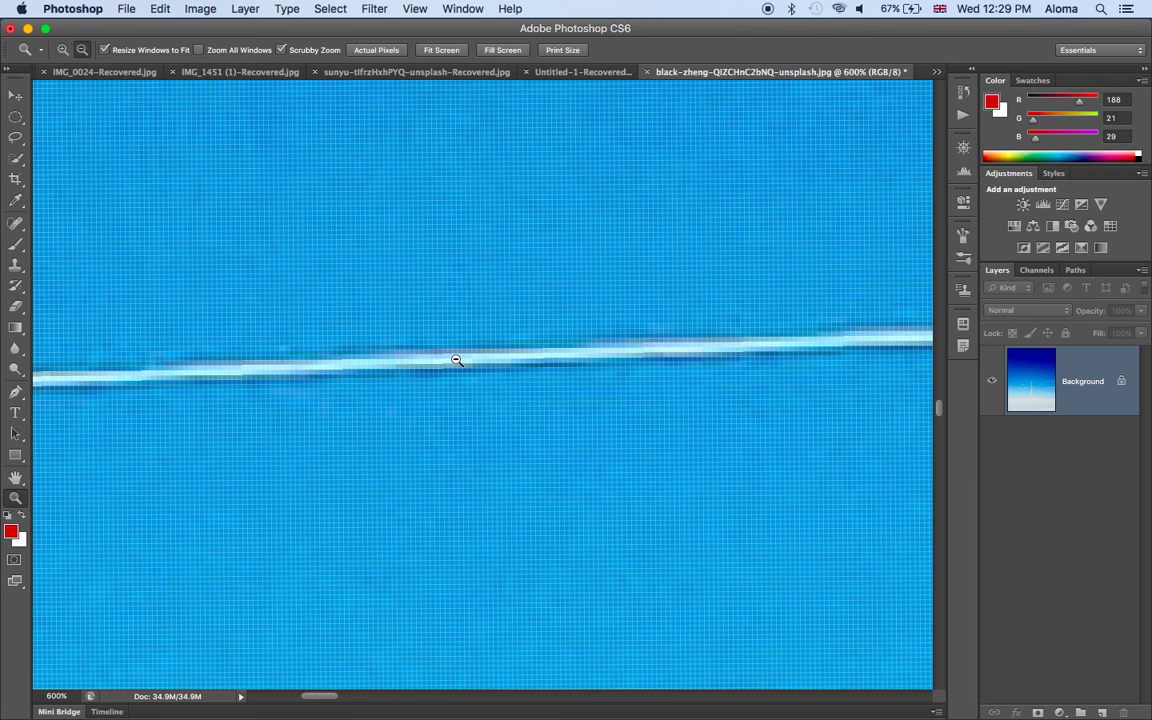
{"action": "left_click", "coordinate": [357, 369], "text": "alt"}
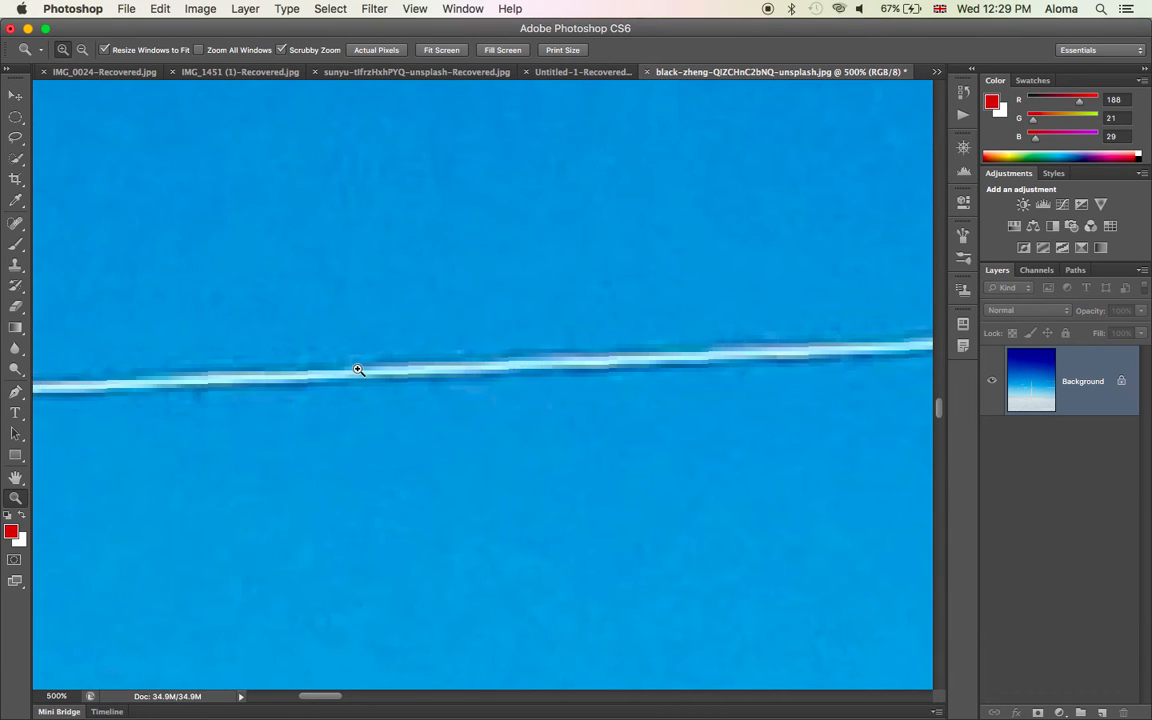
{"action": "scroll", "coordinate": [357, 369], "scroll_direction": "left", "scroll_amount": 5}
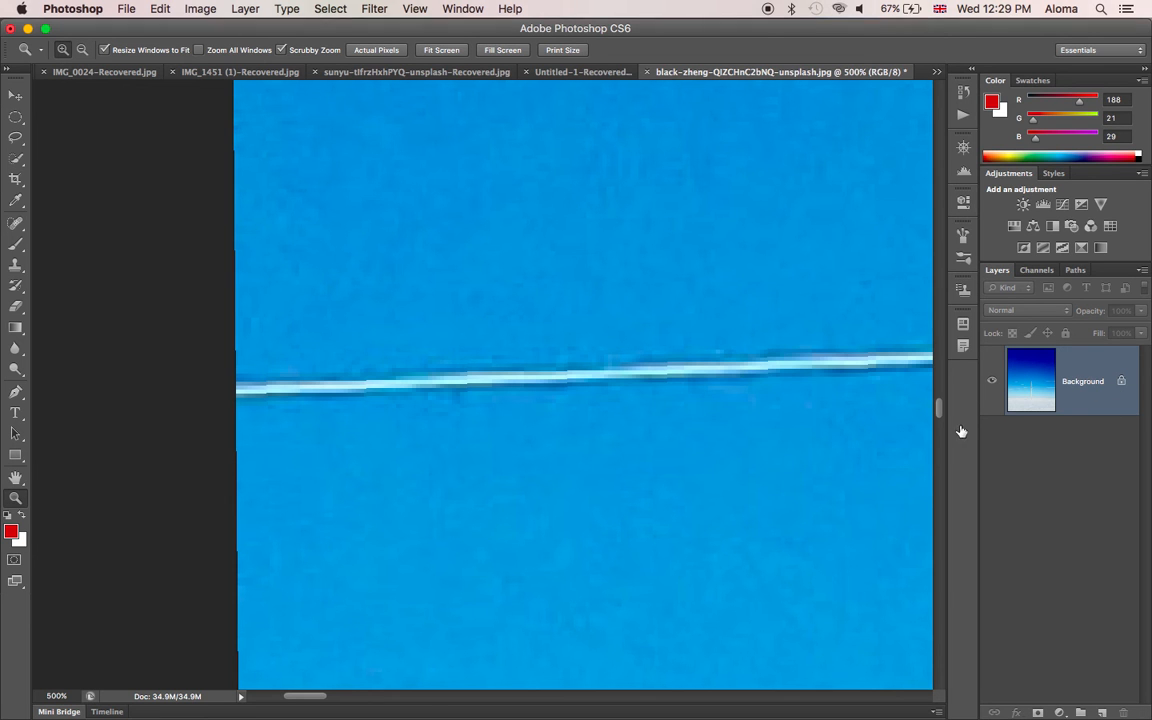
Convert the locked background into a regular layer named Layer 0 and activate the Clone Stamp tool.
{"action": "double_click", "coordinate": [1120, 383]}
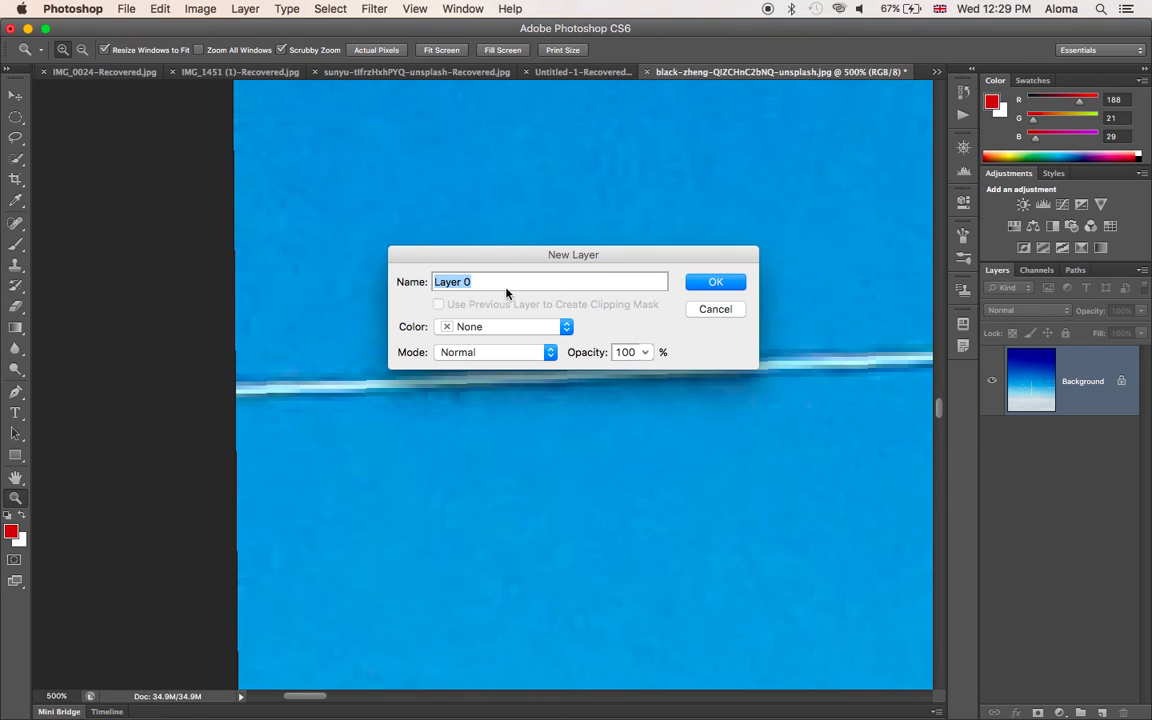
{"action": "left_click", "coordinate": [710, 284]}
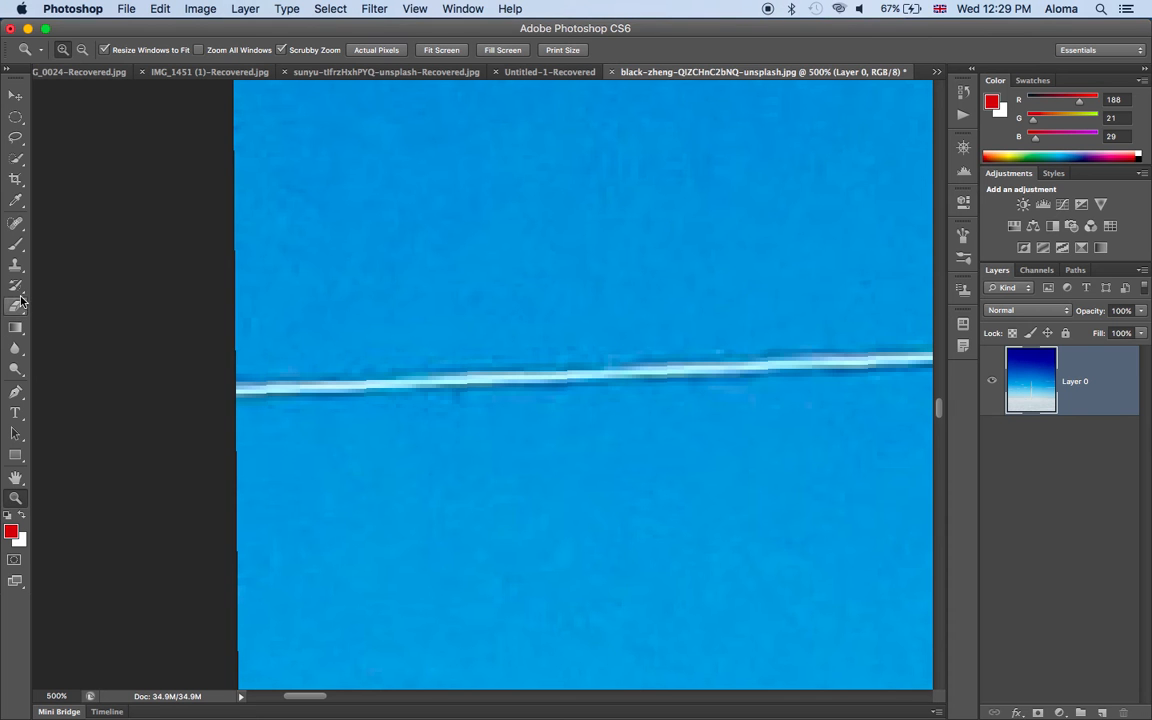
{"action": "left_click", "coordinate": [16, 264]}
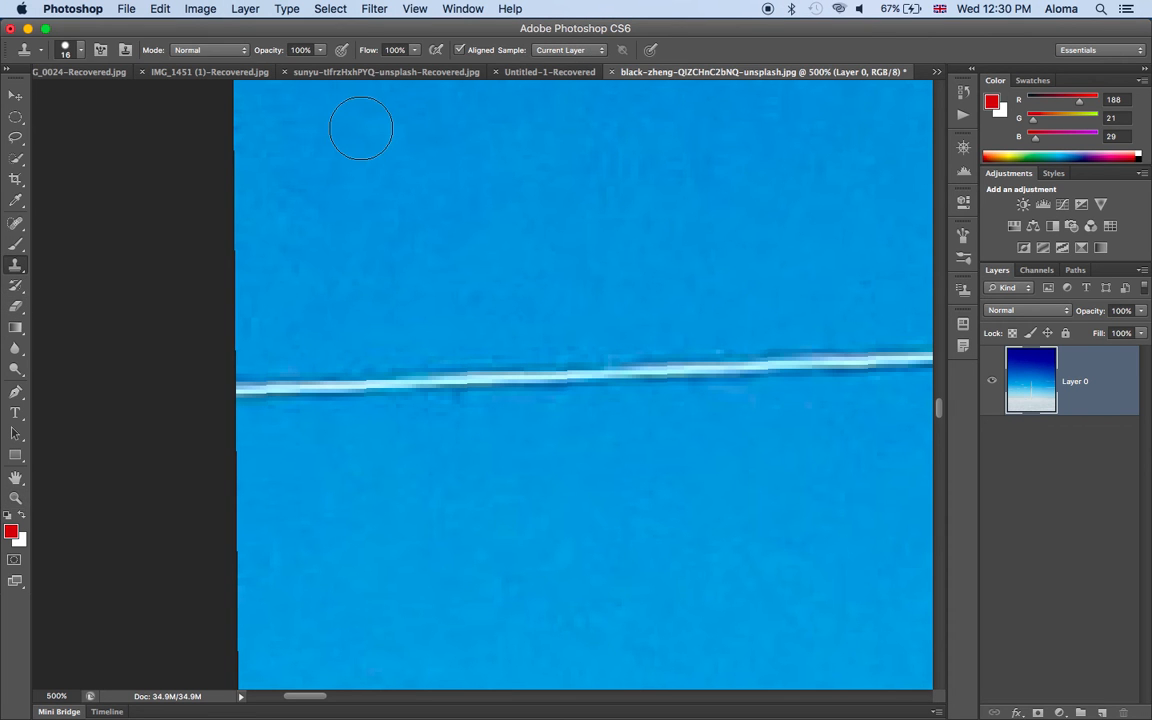
Display the document history, step back through the Clone Stamp and Open states, and return to Make Layer.
{"action": "left_click", "coordinate": [463, 9]}
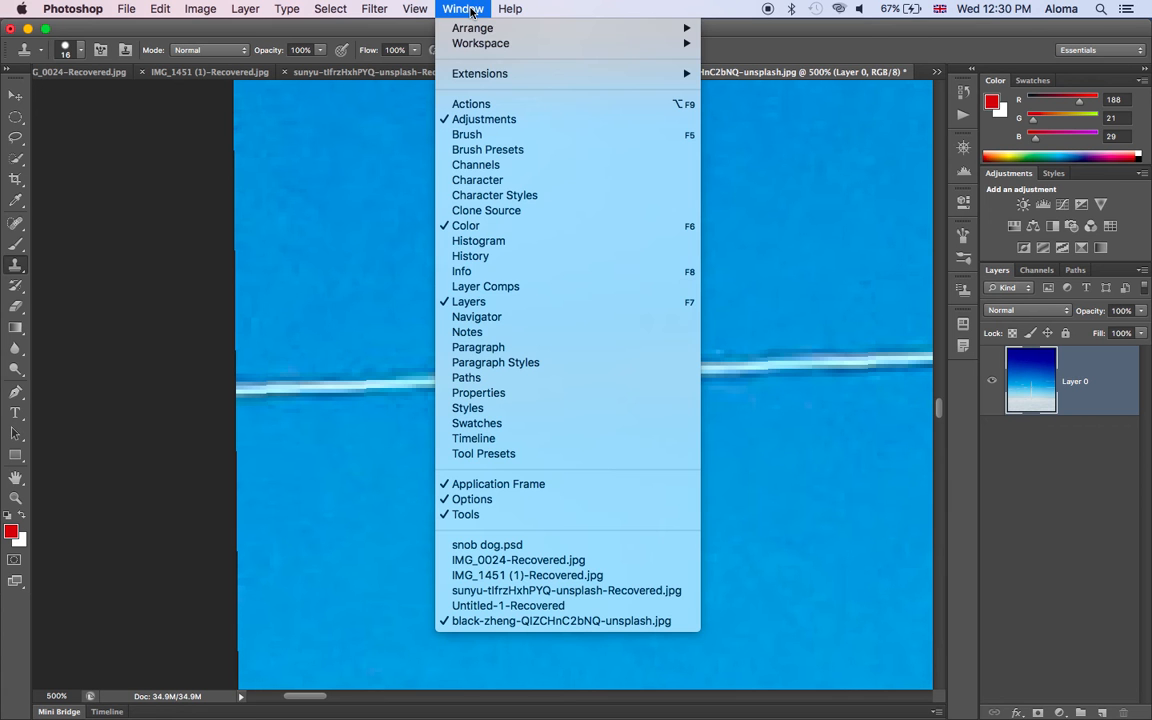
{"action": "left_click", "coordinate": [522, 257]}
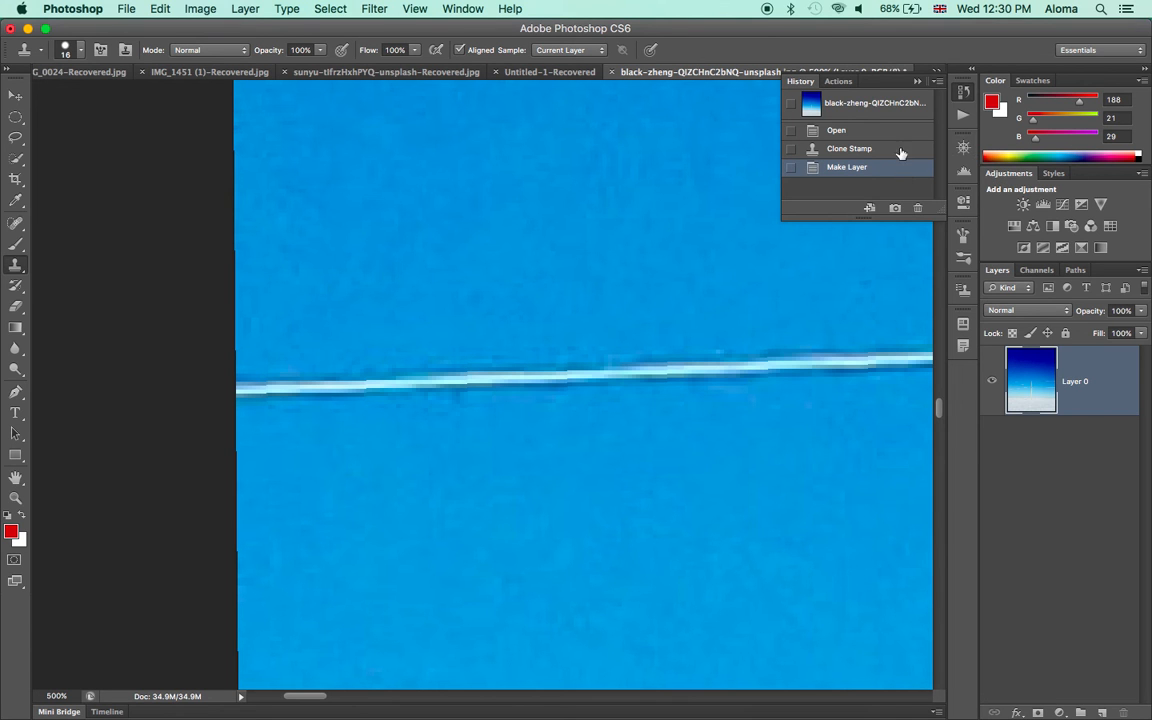
{"action": "left_click", "coordinate": [893, 131]}
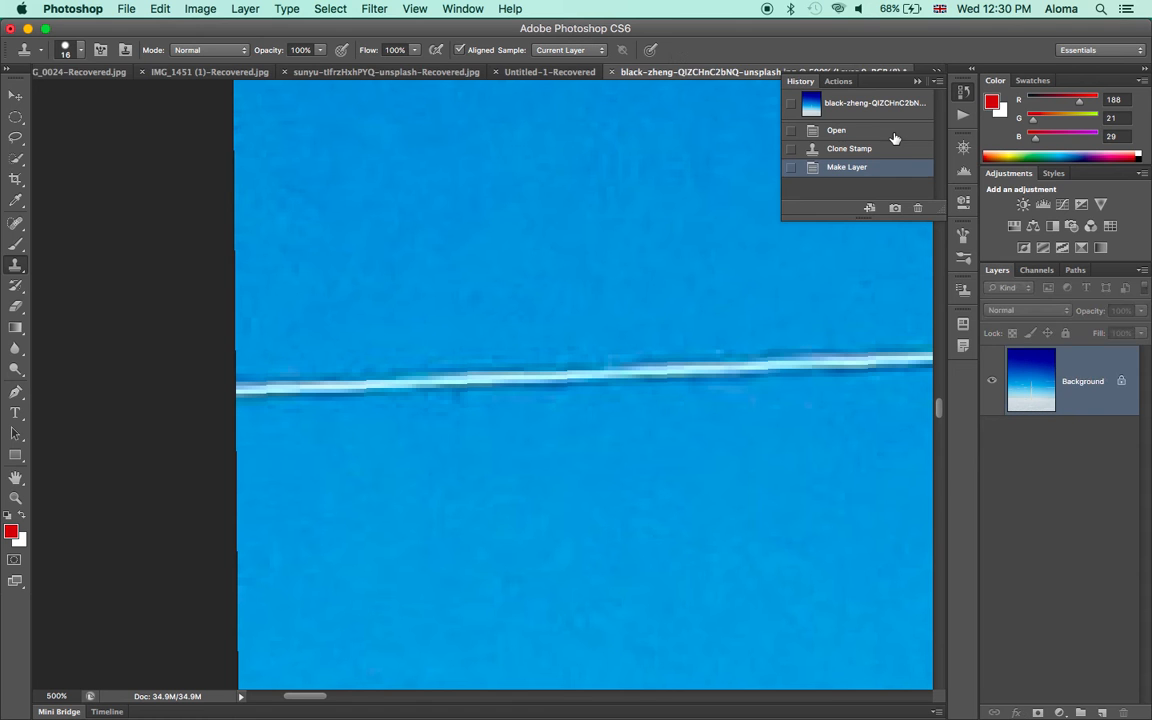
{"action": "left_click", "coordinate": [878, 149]}
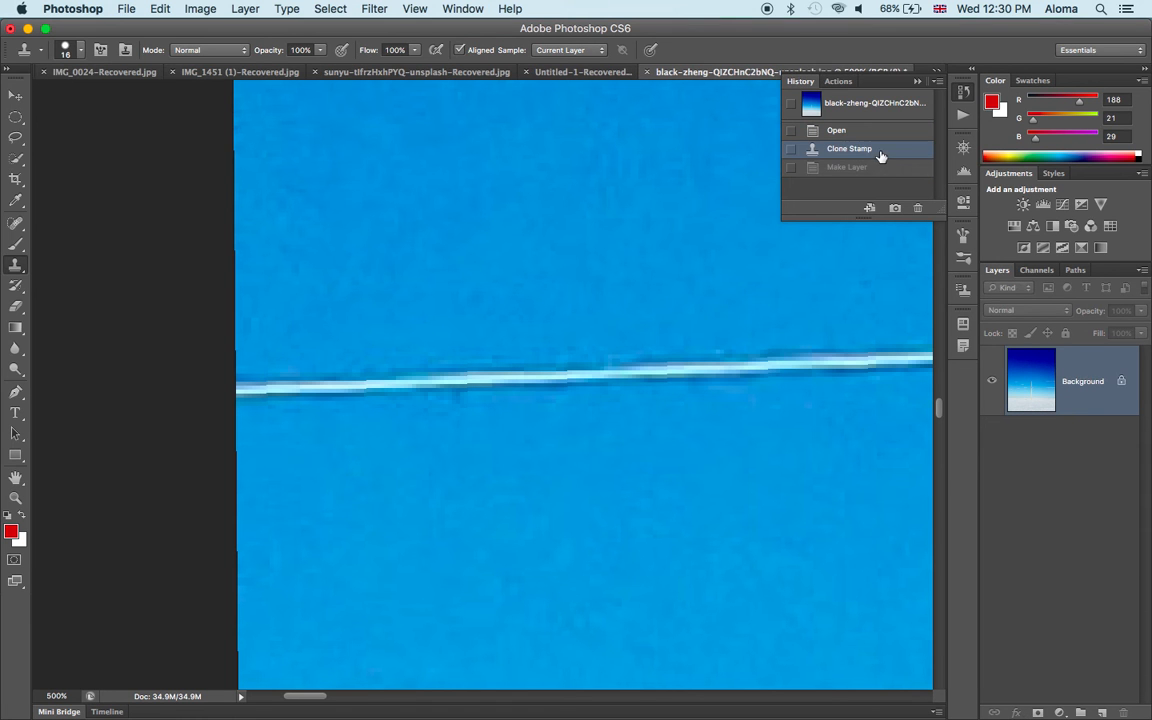
{"action": "left_click", "coordinate": [866, 167]}
{"action": "left_click", "coordinate": [875, 134]}
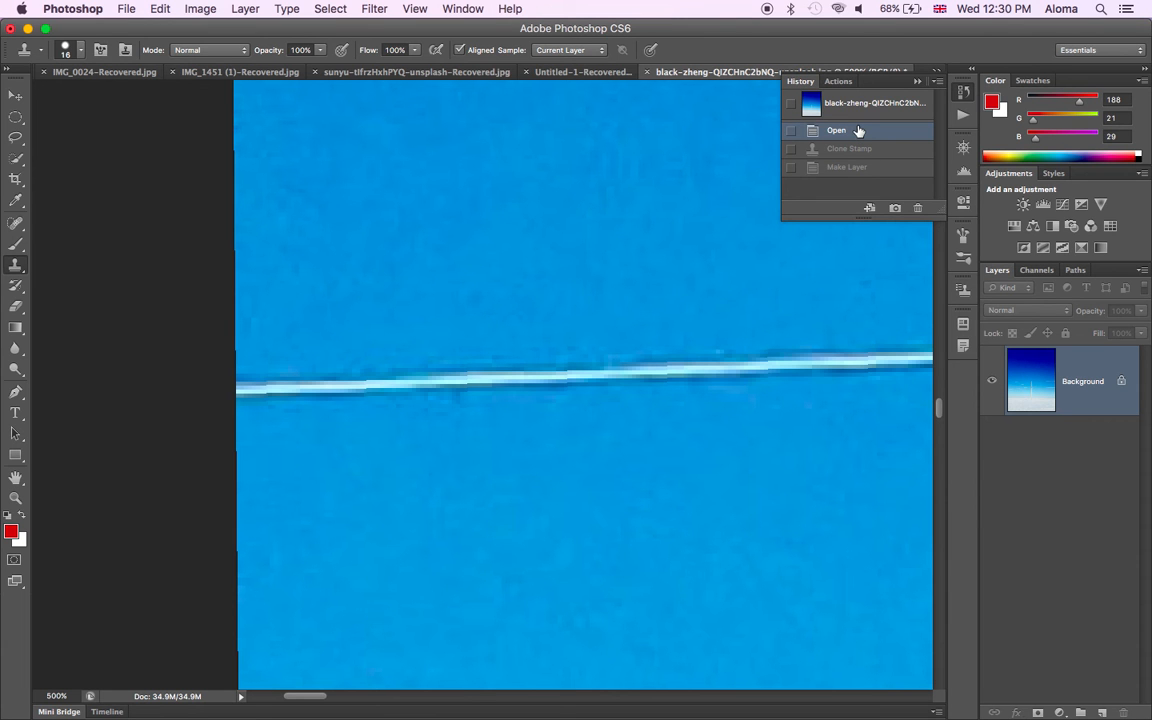
{"action": "left_click", "coordinate": [843, 168]}
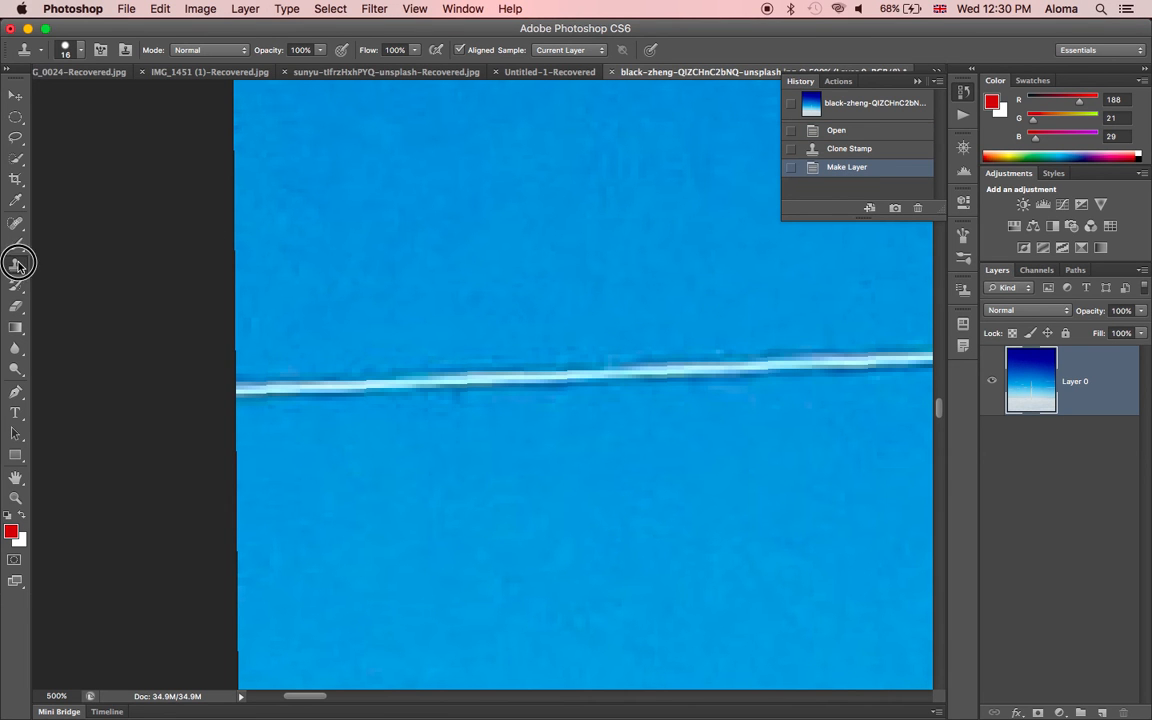
Keep the Clone Stamp brush at 100% hardness and try painting over the wire without sampling a source.
{"action": "left_click", "coordinate": [84, 50]}
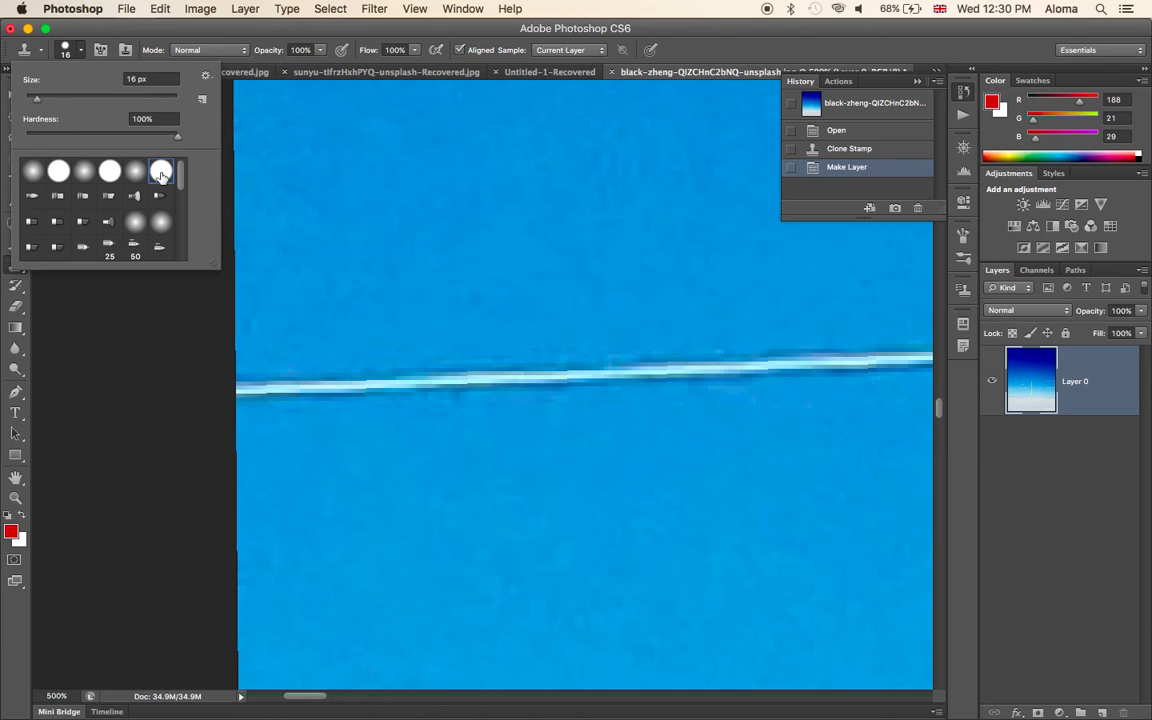
{"action": "left_click_drag", "start_coordinate": [178, 136], "coordinate": [200, 136]}
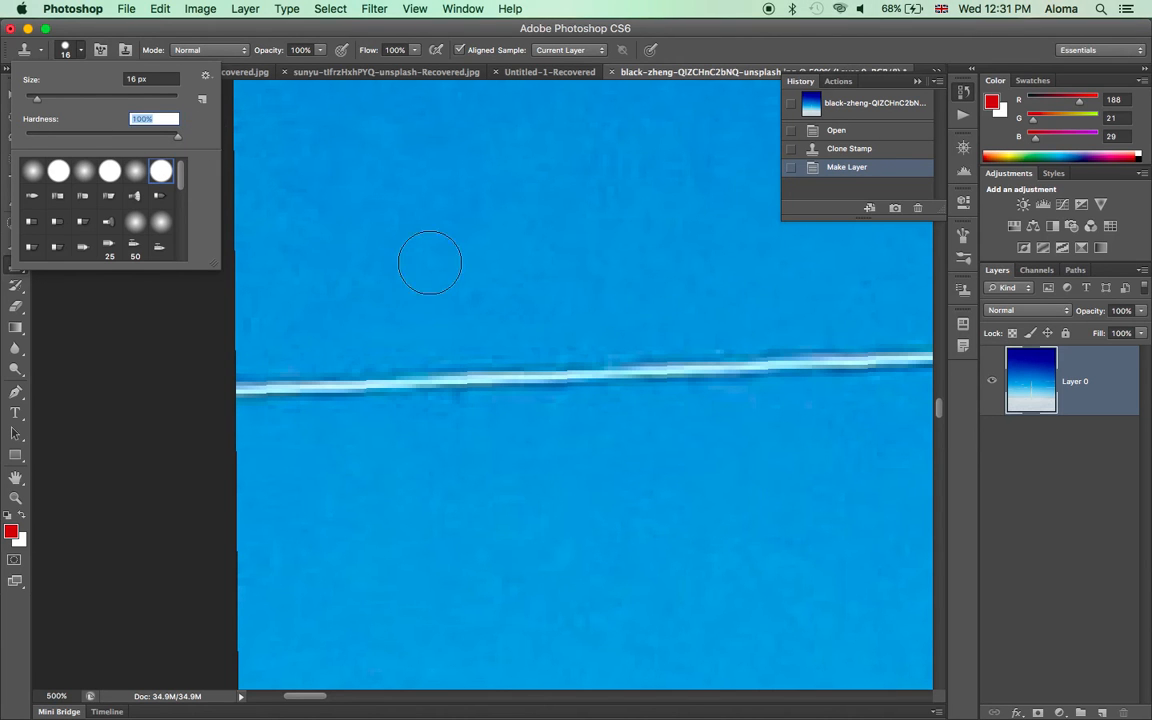
{"action": "left_click", "coordinate": [144, 334]}
{"action": "left_click", "coordinate": [398, 352]}
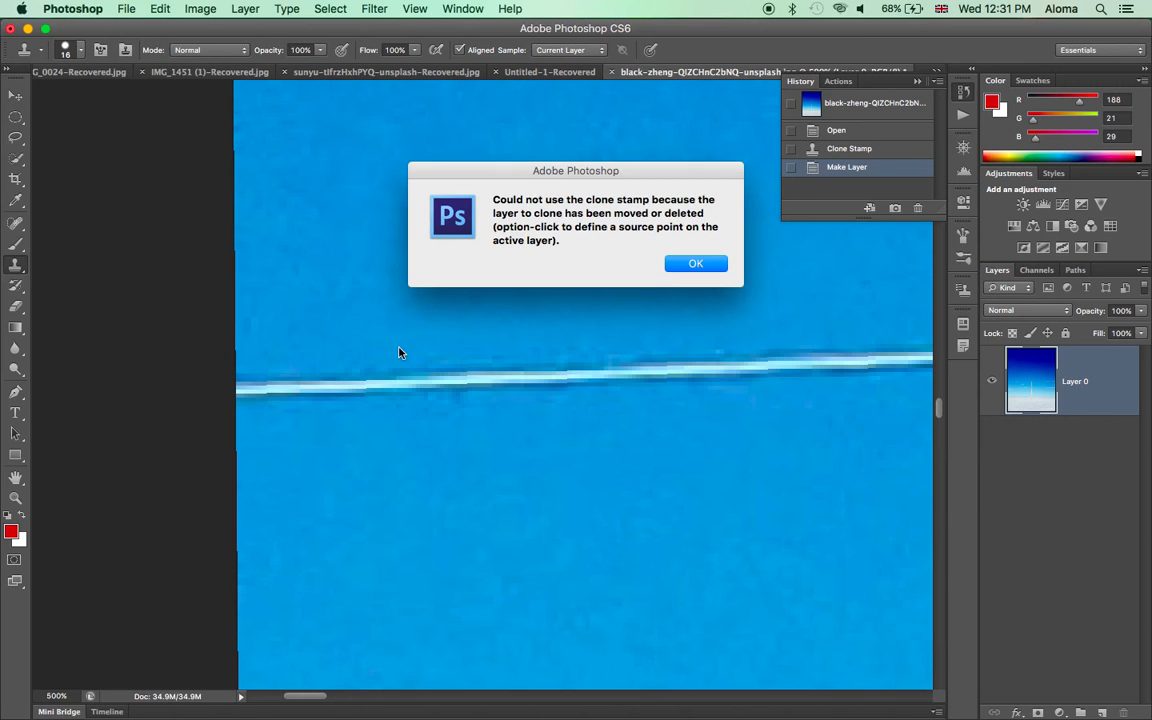
{"action": "left_click", "coordinate": [696, 265]}
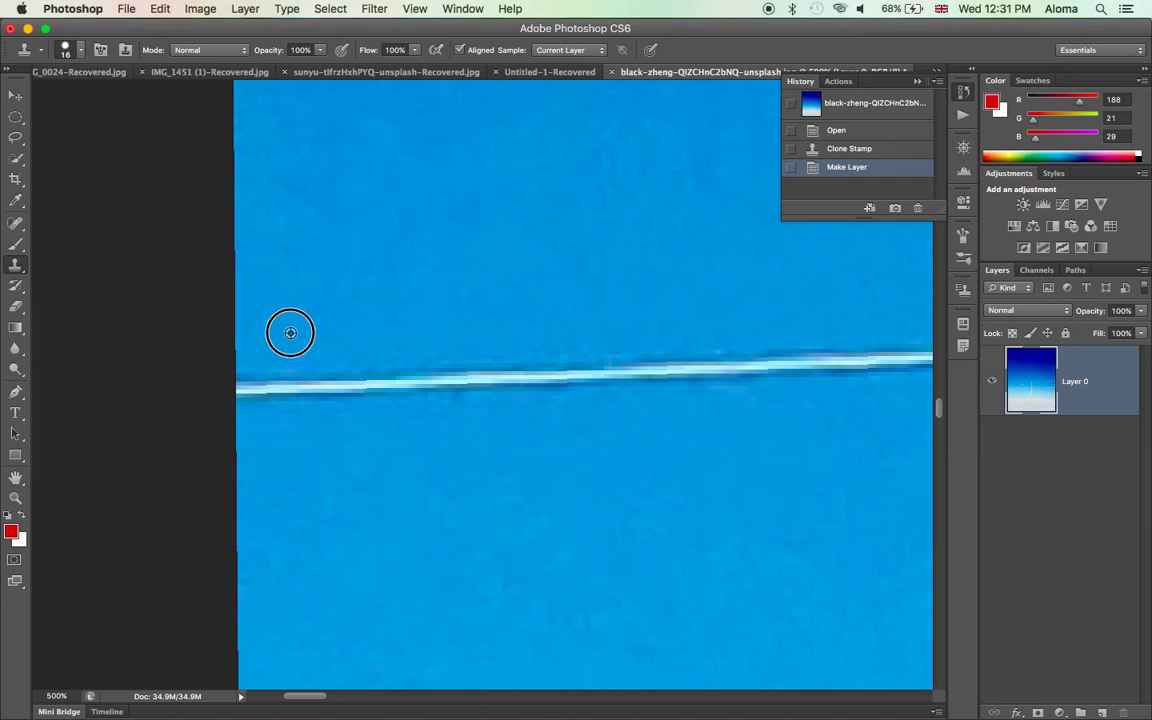
Sample the clean sky above the wire and clone it over the wire's left end.
{"action": "left_click", "coordinate": [250, 391]}
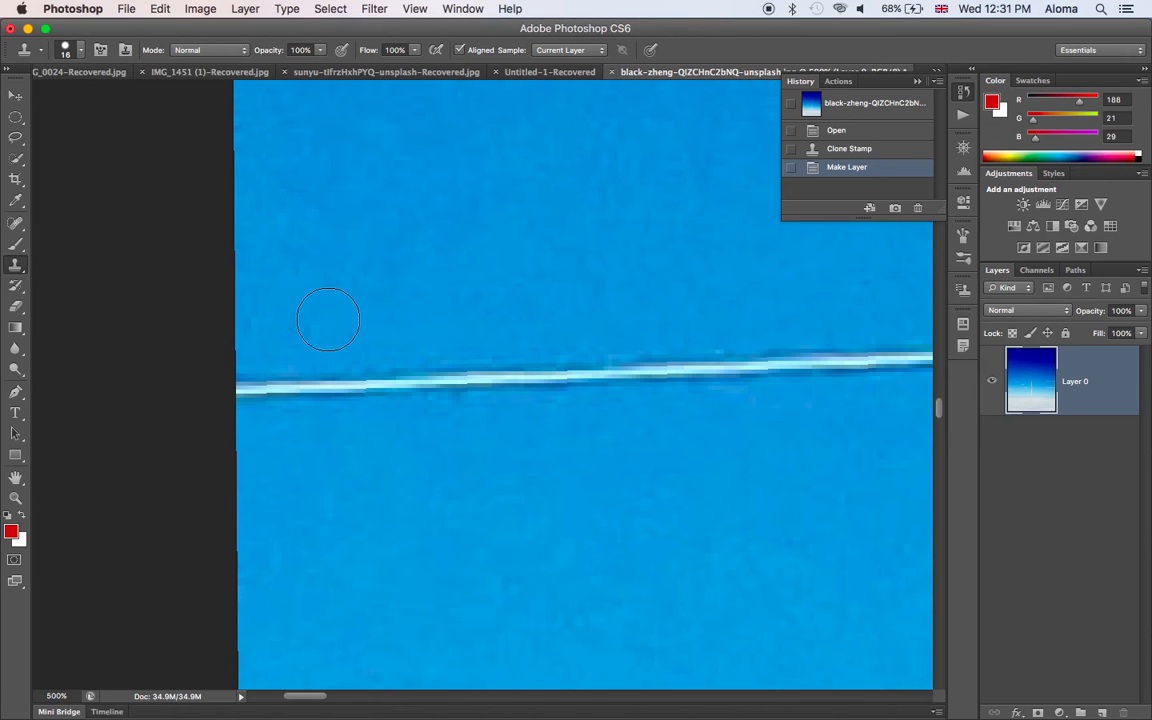
{"action": "left_click", "coordinate": [271, 343], "text": "alt"}
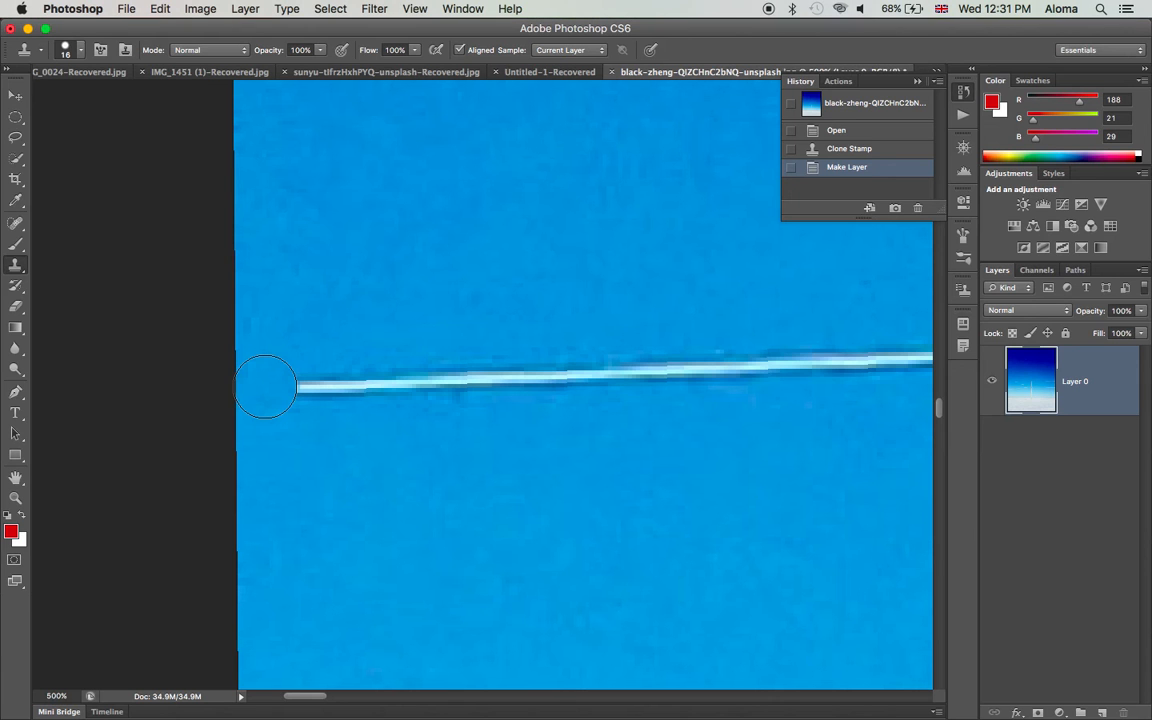
{"action": "mouse_move", "coordinate": [266, 386]}
{"action": "left_mouse_down"}
{"action": "mouse_move", "coordinate": [399, 382]}
{"action": "mouse_move", "coordinate": [357, 394]}
{"action": "mouse_move", "coordinate": [337, 416]}
{"action": "mouse_move", "coordinate": [255, 411]}
{"action": "left_mouse_up"}
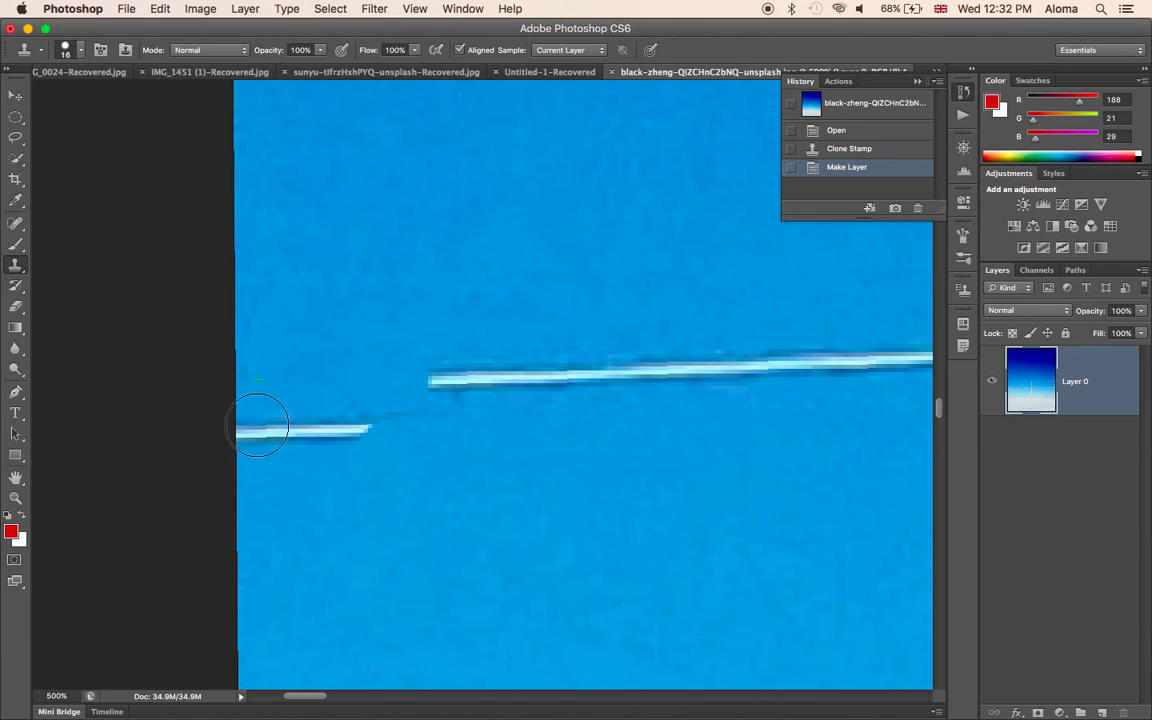
{"action": "mouse_move", "coordinate": [332, 427]}
{"action": "left_mouse_down"}
{"action": "mouse_move", "coordinate": [378, 424]}
{"action": "mouse_move", "coordinate": [429, 398]}
{"action": "mouse_move", "coordinate": [476, 400]}
{"action": "mouse_move", "coordinate": [380, 404]}
{"action": "left_mouse_up"}
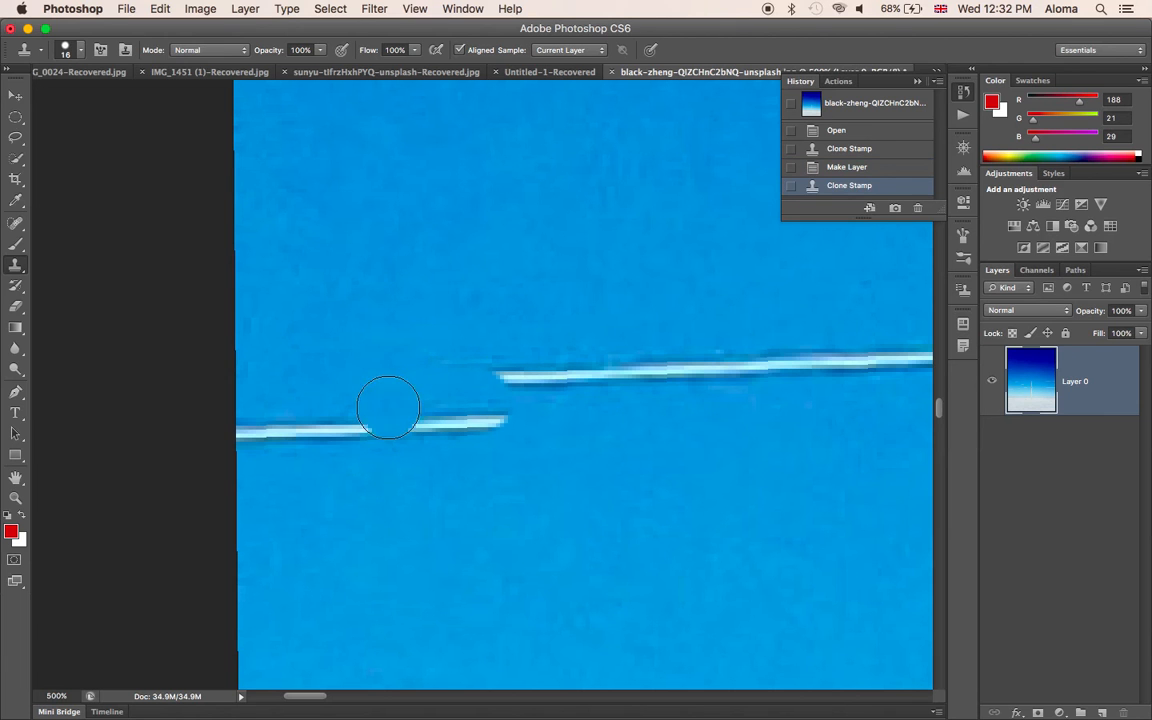
Resample nearby clean sky and clone out the duplicated wire fragments beneath the cleared left section.
{"action": "left_click", "coordinate": [296, 364], "text": "alt"}
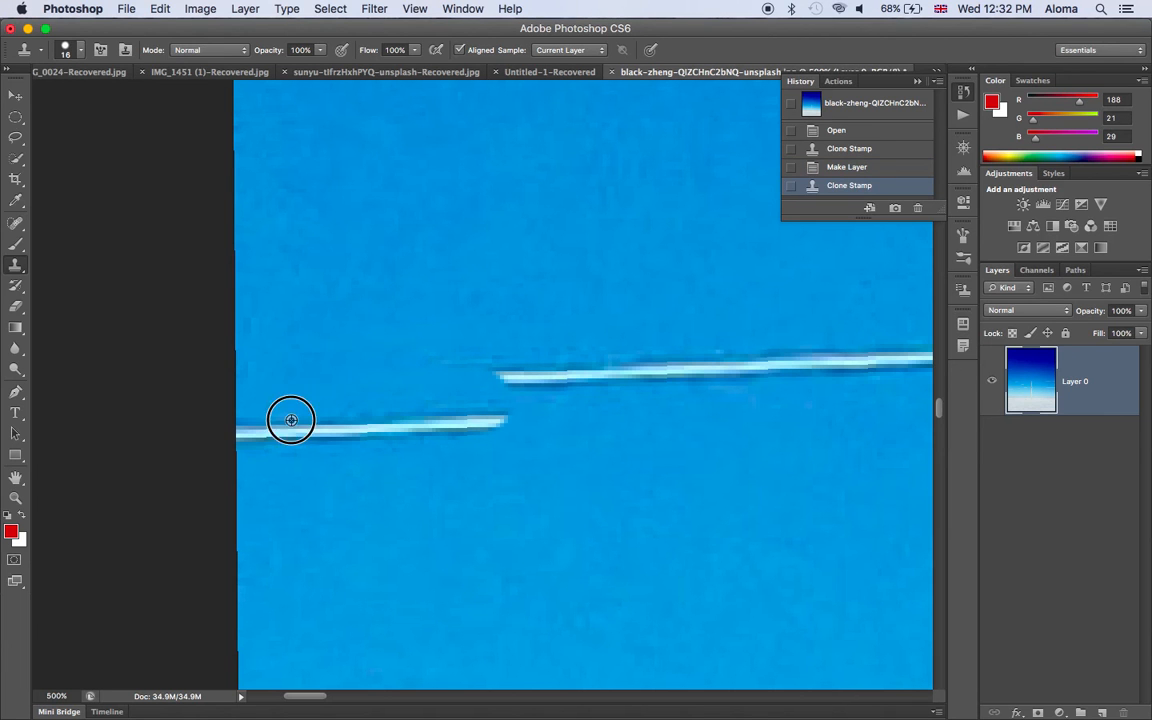
{"action": "mouse_move", "coordinate": [296, 430]}
{"action": "left_mouse_down"}
{"action": "mouse_move", "coordinate": [255, 434]}
{"action": "mouse_move", "coordinate": [485, 418]}
{"action": "left_mouse_up"}
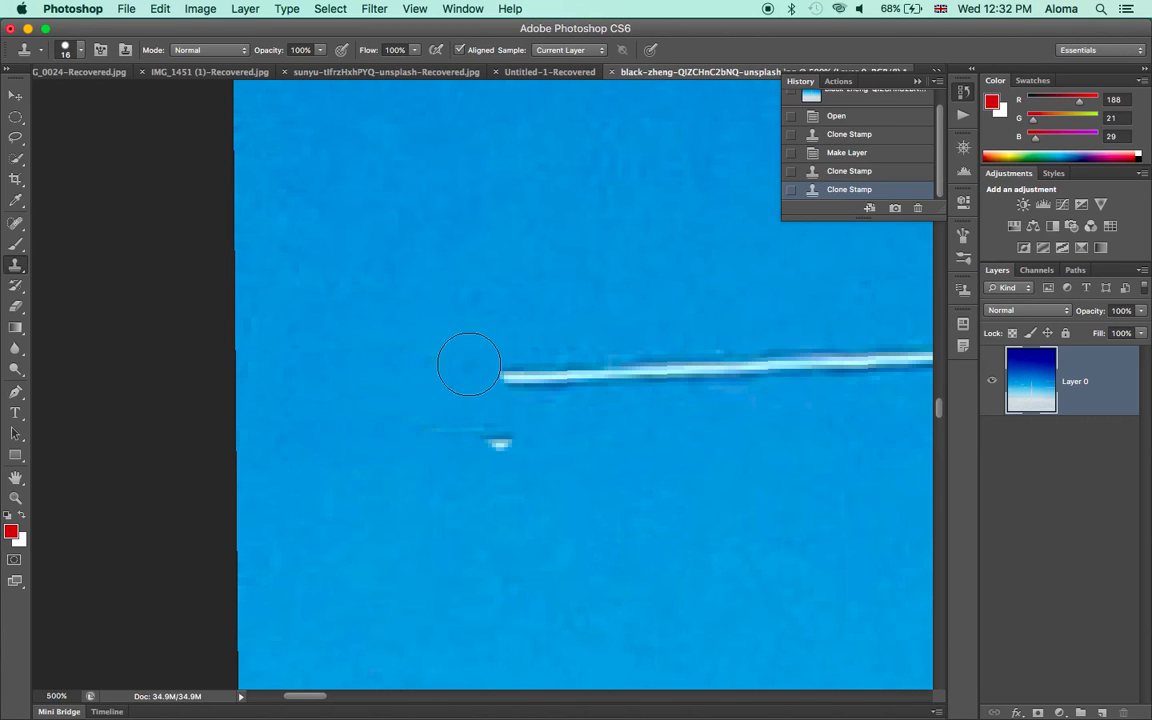
{"action": "left_click", "coordinate": [365, 386], "text": "alt"}
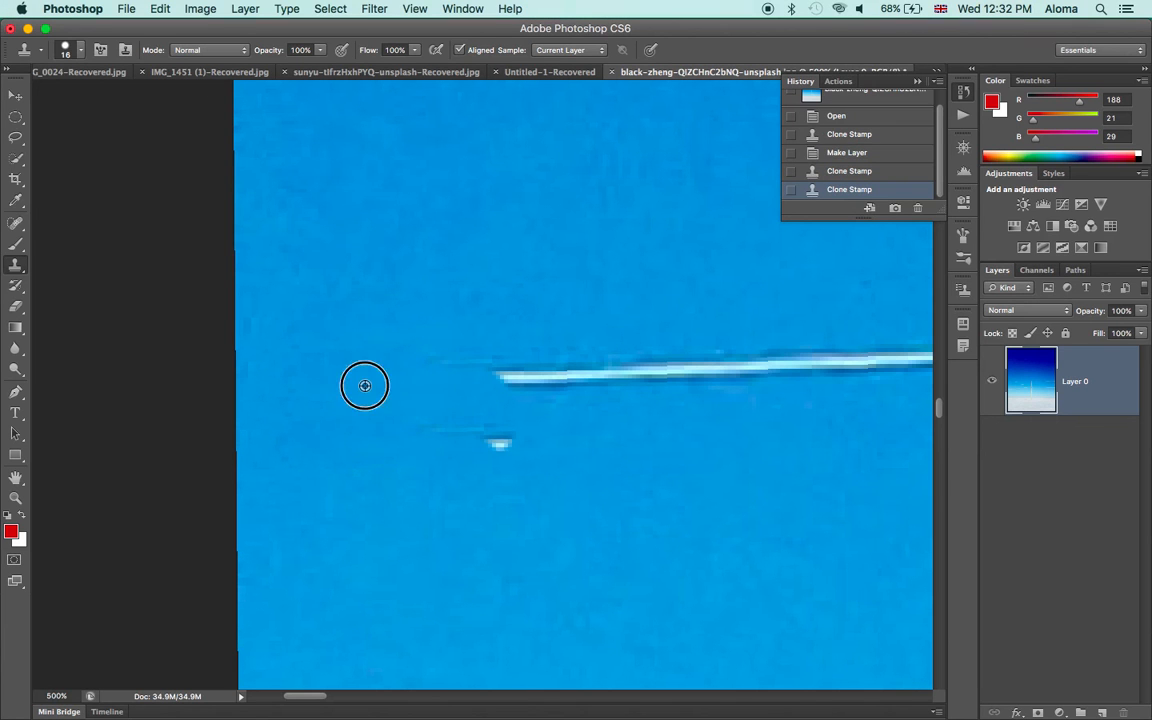
{"action": "mouse_move", "coordinate": [494, 422]}
{"action": "left_mouse_down"}
{"action": "mouse_move", "coordinate": [484, 435]}
{"action": "mouse_move", "coordinate": [429, 424]}
{"action": "mouse_move", "coordinate": [424, 398]}
{"action": "left_mouse_up"}
Clone sky over the next stretch of wire and cover the faint traces left below it.
{"action": "left_click", "coordinate": [511, 349], "text": "alt"}
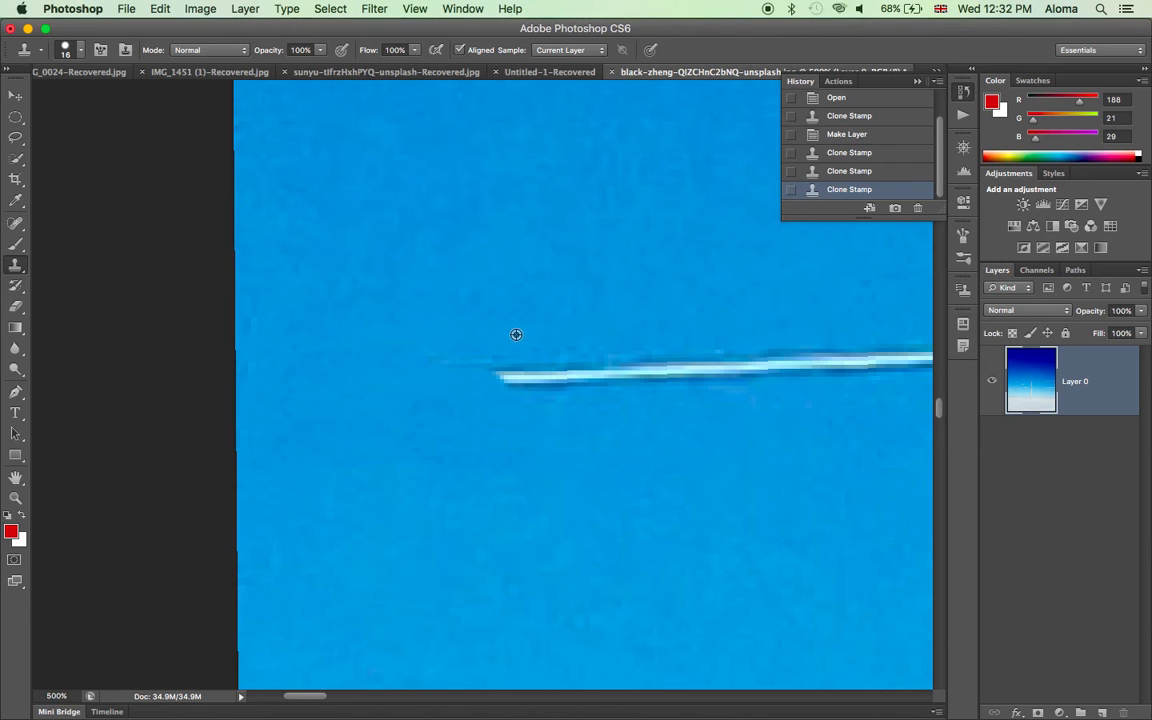
{"action": "mouse_move", "coordinate": [522, 380]}
{"action": "left_mouse_down"}
{"action": "mouse_move", "coordinate": [453, 372]}
{"action": "mouse_move", "coordinate": [696, 374]}
{"action": "left_mouse_up"}
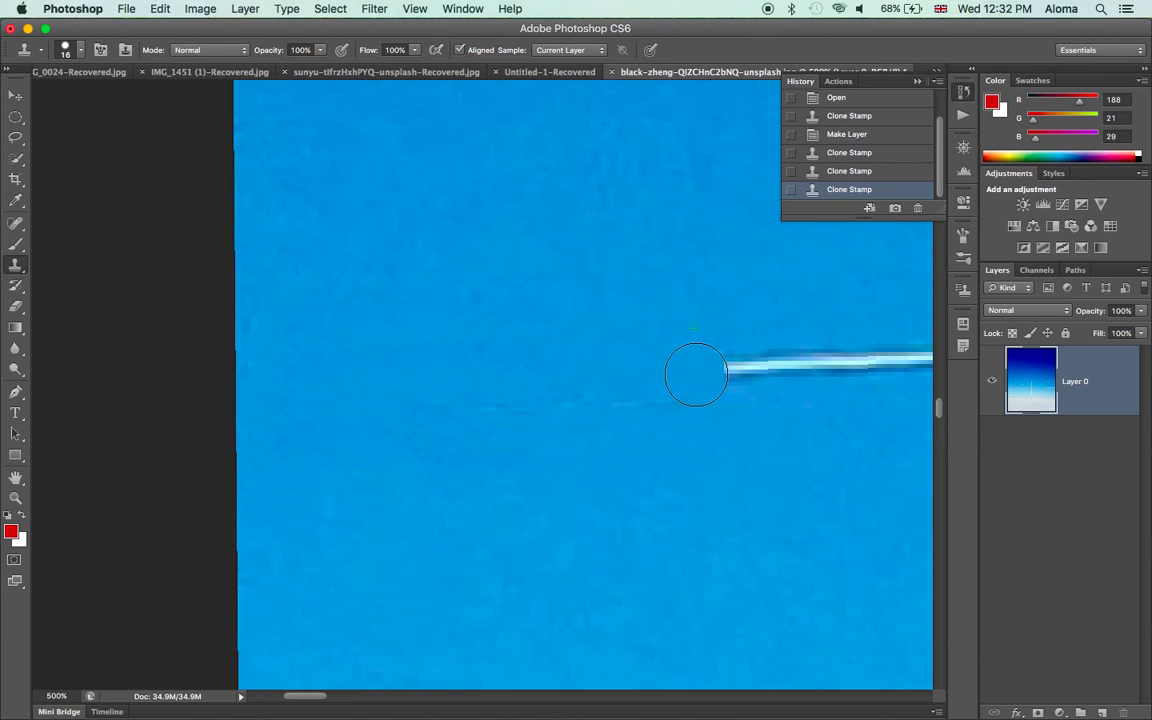
{"action": "left_click_drag", "start_coordinate": [622, 432], "coordinate": [611, 413]}
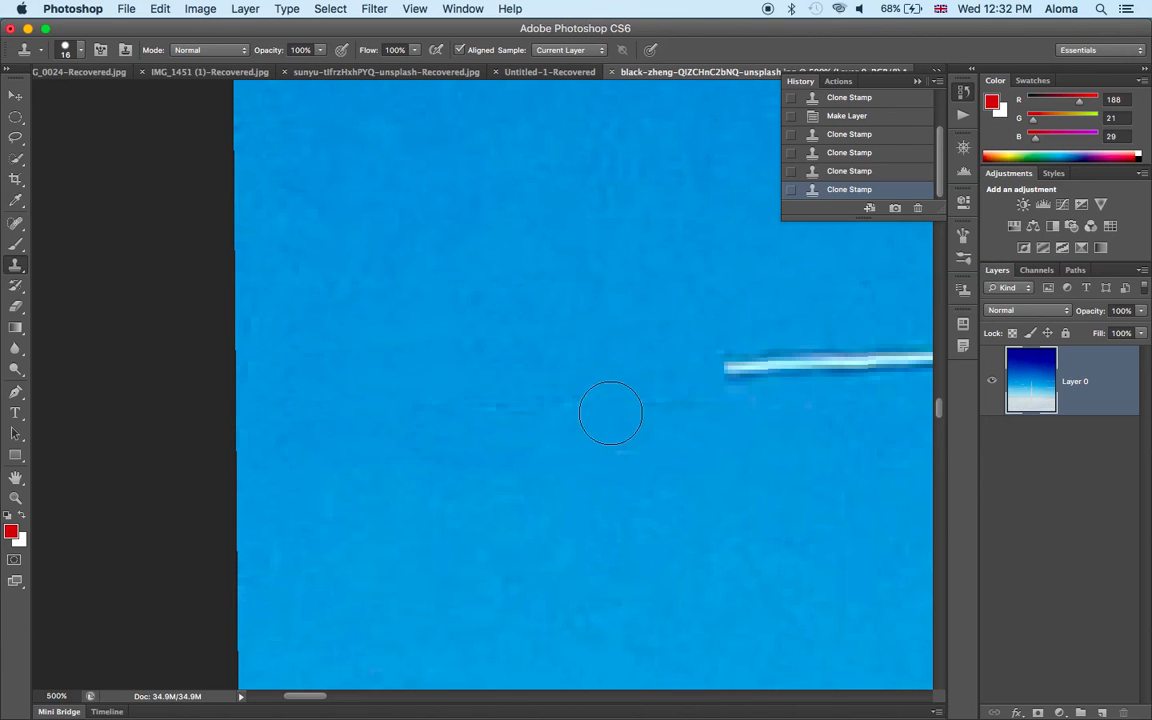
{"action": "left_click", "coordinate": [571, 338], "text": "alt"}
{"action": "mouse_move", "coordinate": [560, 413]}
{"action": "left_mouse_down"}
{"action": "mouse_move", "coordinate": [497, 408]}
{"action": "mouse_move", "coordinate": [676, 393]}
{"action": "left_mouse_up"}
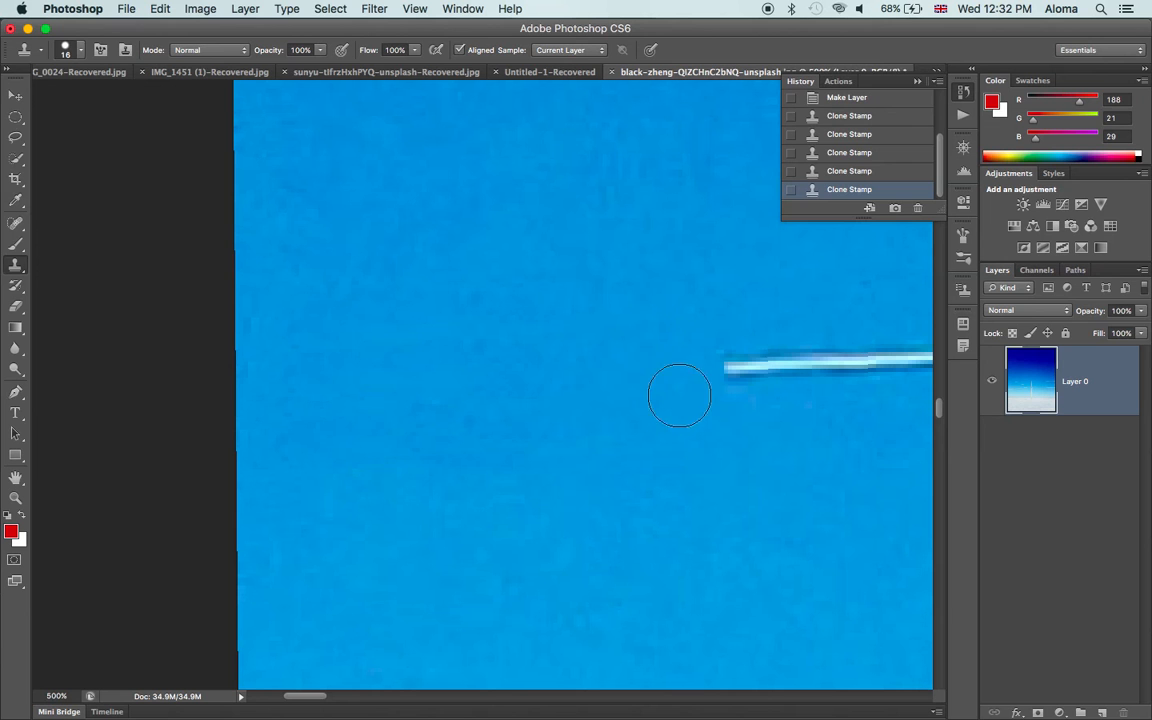
Extend the wire removal further right with sky sampled above it, and clone over the leftover fragment below.
{"action": "left_click", "coordinate": [745, 312], "text": "alt"}
{"action": "left_click_drag", "start_coordinate": [735, 362], "coordinate": [882, 352]}
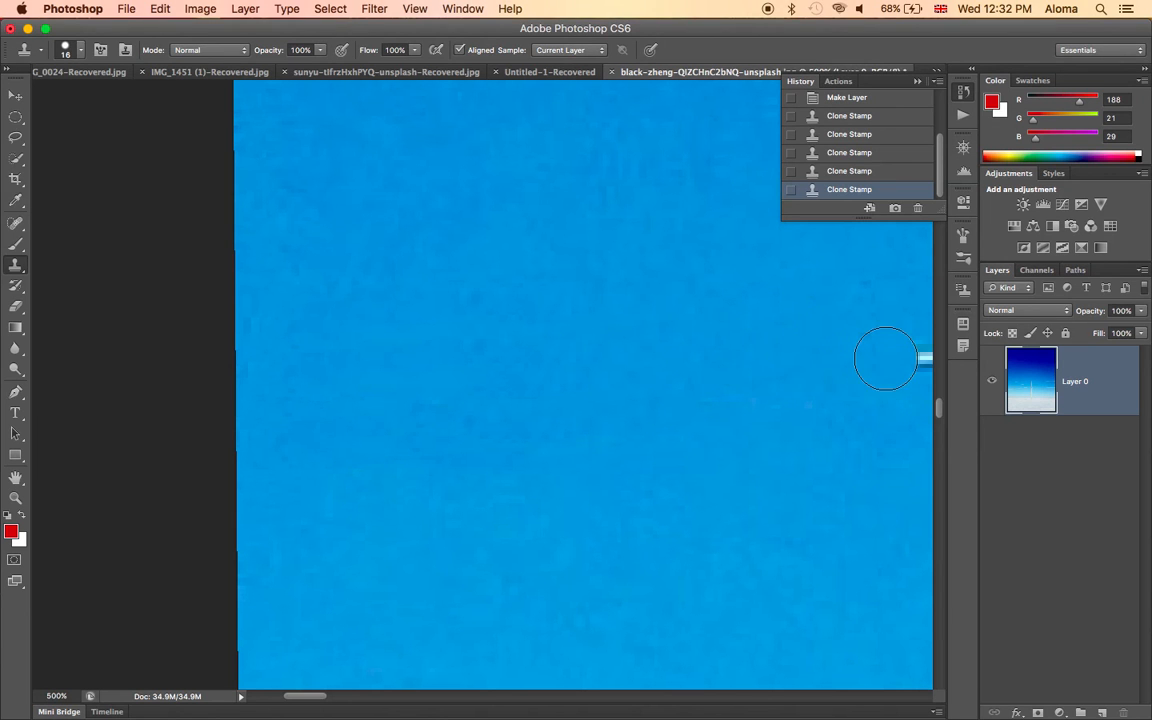
{"action": "scroll", "coordinate": [882, 352], "scroll_direction": "right", "scroll_amount": 5}
{"action": "left_click_drag", "start_coordinate": [548, 360], "coordinate": [694, 360]}
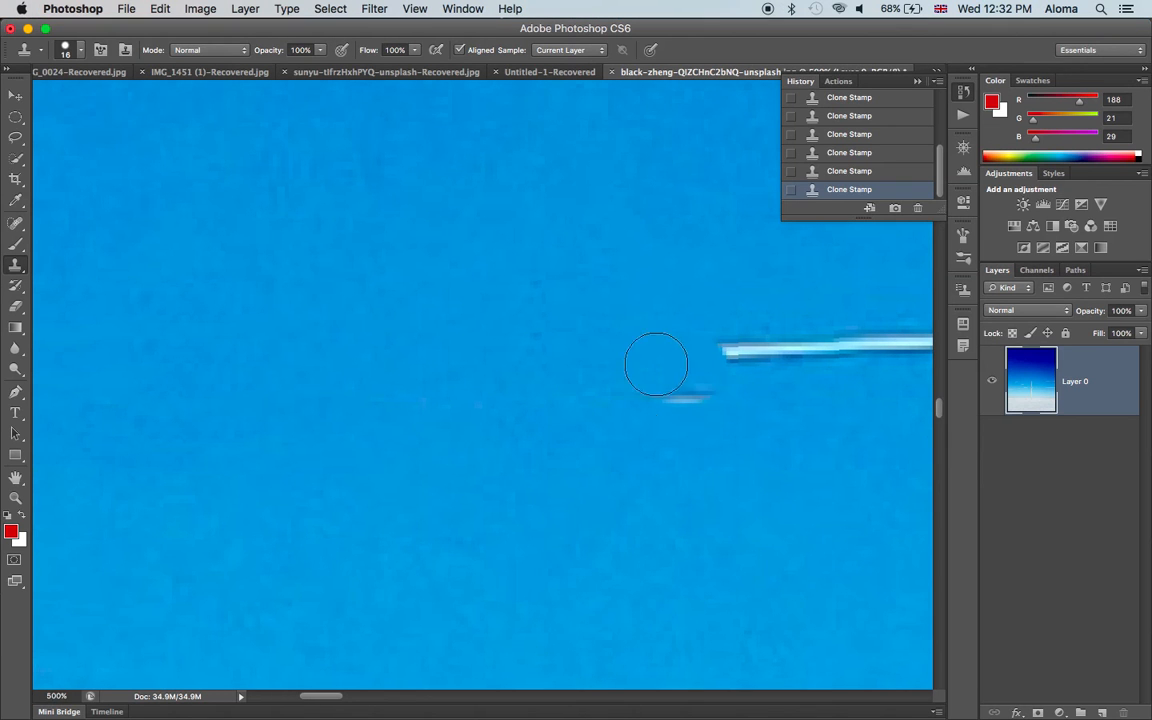
{"action": "left_click", "coordinate": [653, 336], "text": "alt"}
{"action": "mouse_move", "coordinate": [676, 388]}
{"action": "left_mouse_down"}
{"action": "mouse_move", "coordinate": [715, 390]}
{"action": "mouse_move", "coordinate": [640, 392]}
{"action": "left_mouse_up"}
Sample sky above the cleared area and clone it over the following stretch of wire toward the pole.
{"action": "scroll", "coordinate": [671, 386], "scroll_direction": "right", "scroll_amount": 5}
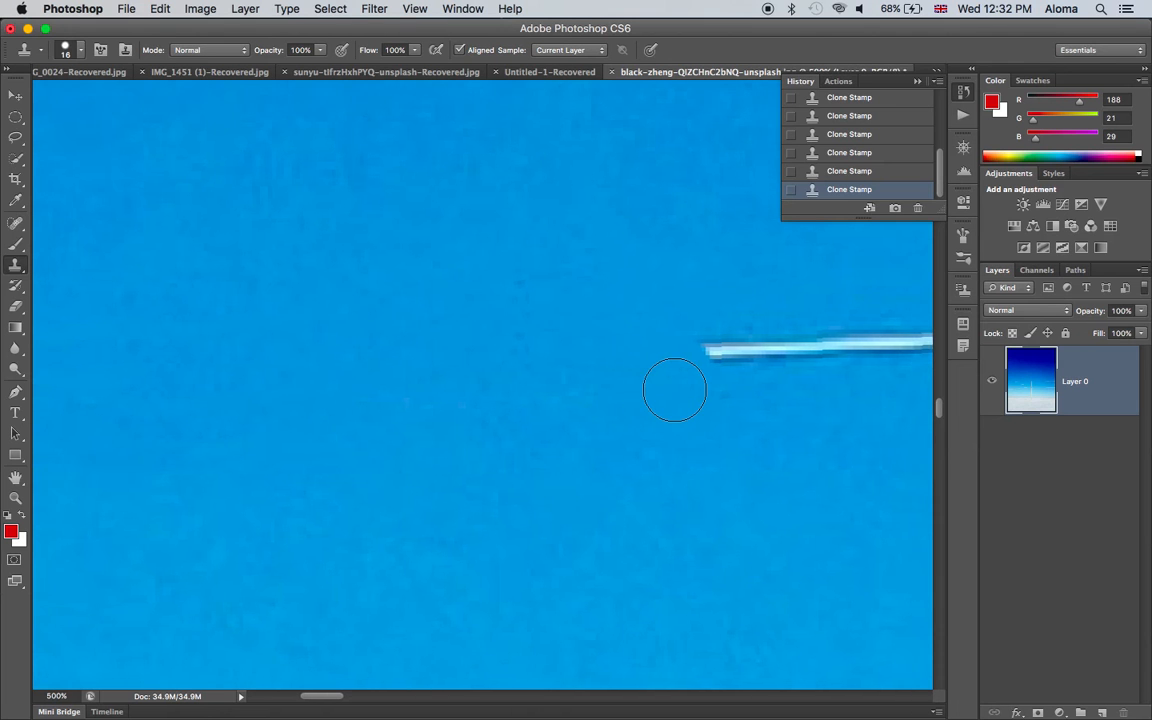
{"action": "left_click", "coordinate": [597, 319], "text": "alt"}
{"action": "left_click_drag", "start_coordinate": [604, 375], "coordinate": [882, 362]}
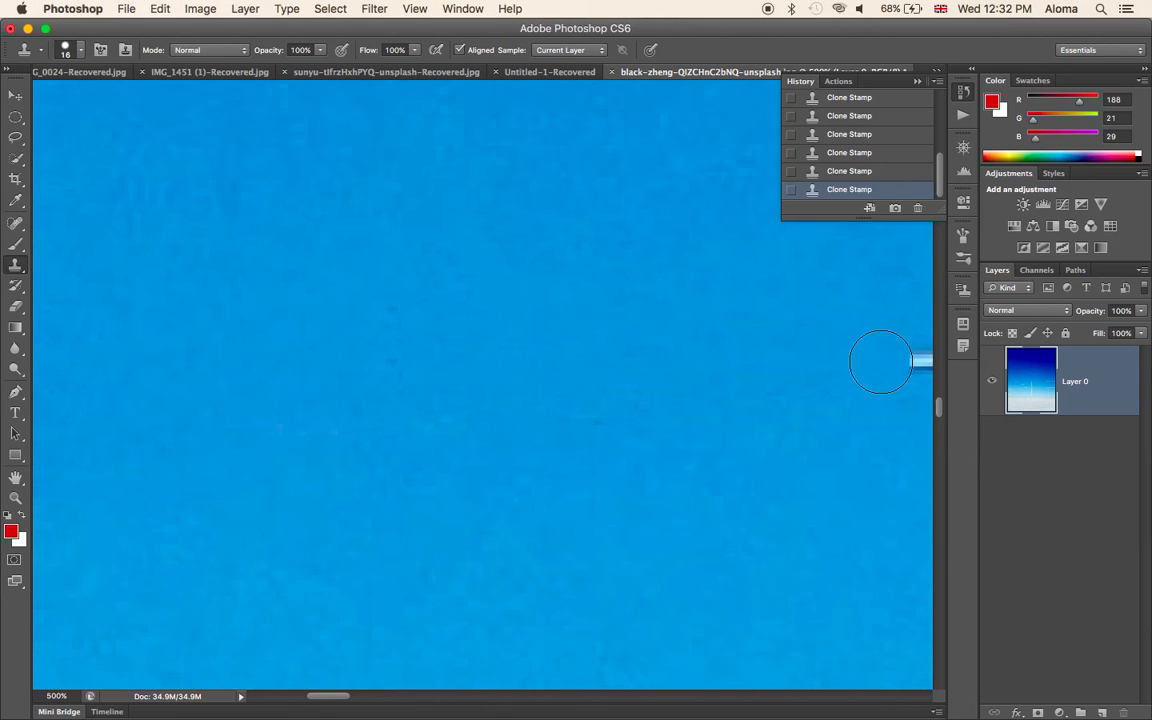
Continue cloning sky over the next stretches of the upper wire, resampling above to cover the leftover fragment beneath the cleared part.
{"action": "scroll", "coordinate": [879, 365], "scroll_direction": "right", "scroll_amount": 10}
{"action": "left_click_drag", "start_coordinate": [560, 384], "coordinate": [925, 366]}
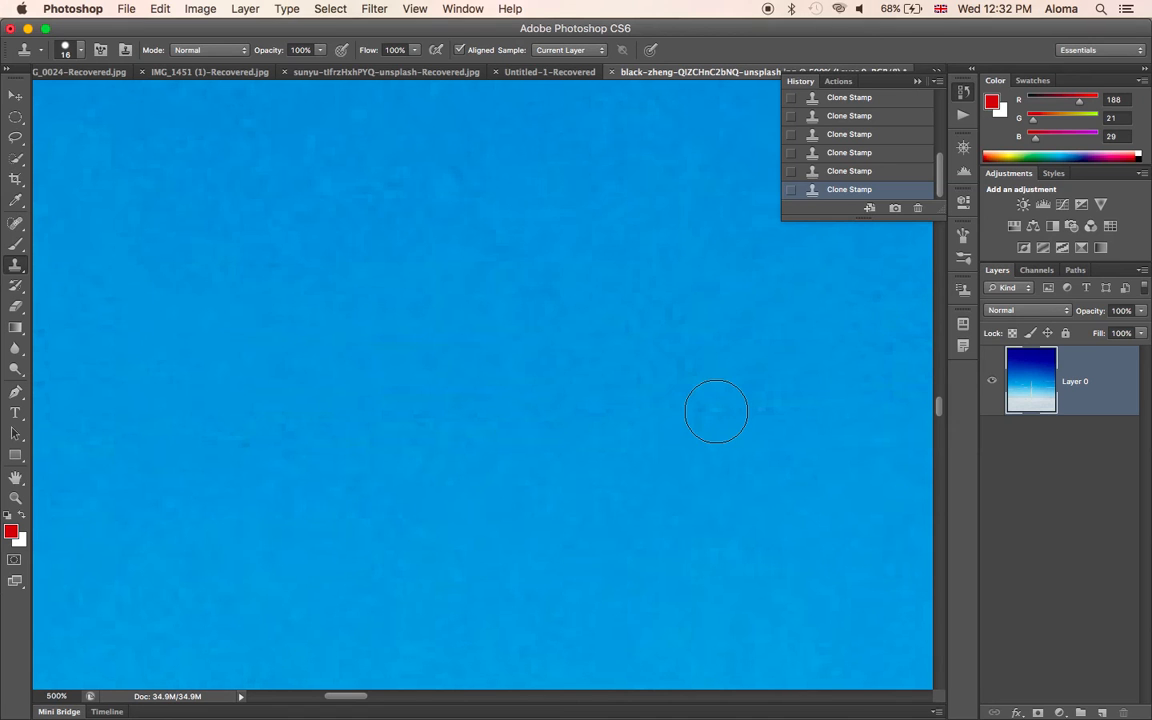
{"action": "scroll", "coordinate": [779, 393], "scroll_direction": "right", "scroll_amount": 5}
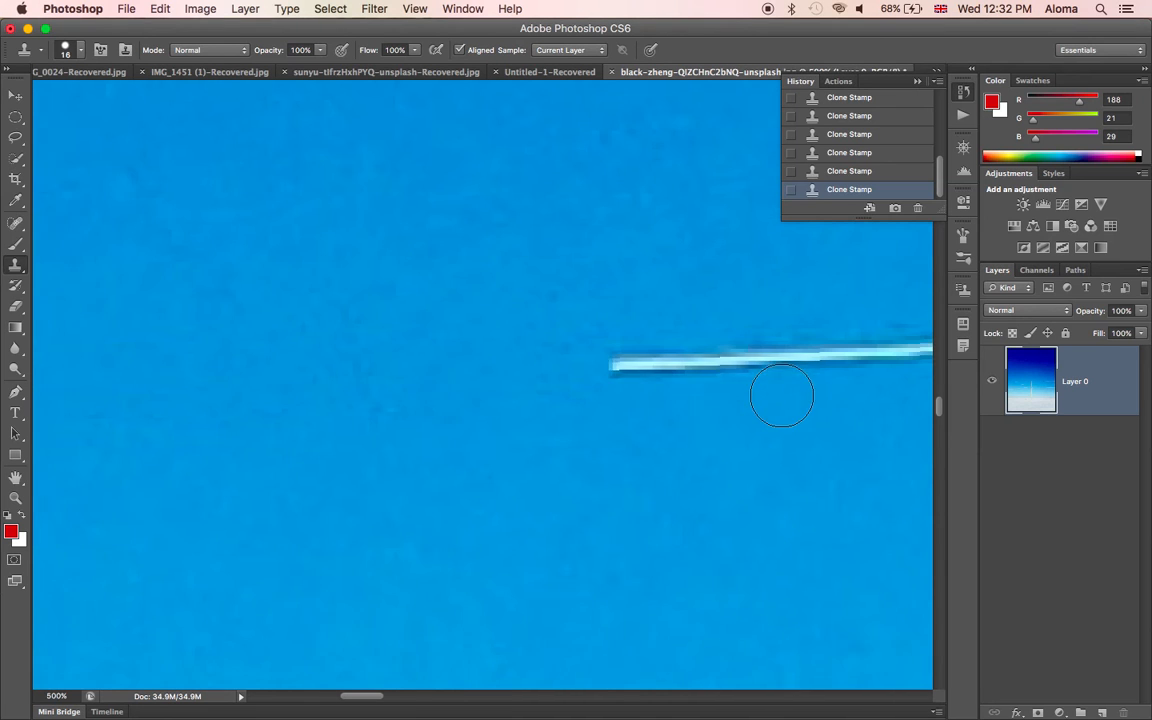
{"action": "mouse_move", "coordinate": [663, 342]}
{"action": "left_mouse_down"}
{"action": "mouse_move", "coordinate": [861, 368]}
{"action": "mouse_move", "coordinate": [900, 352]}
{"action": "left_mouse_up"}
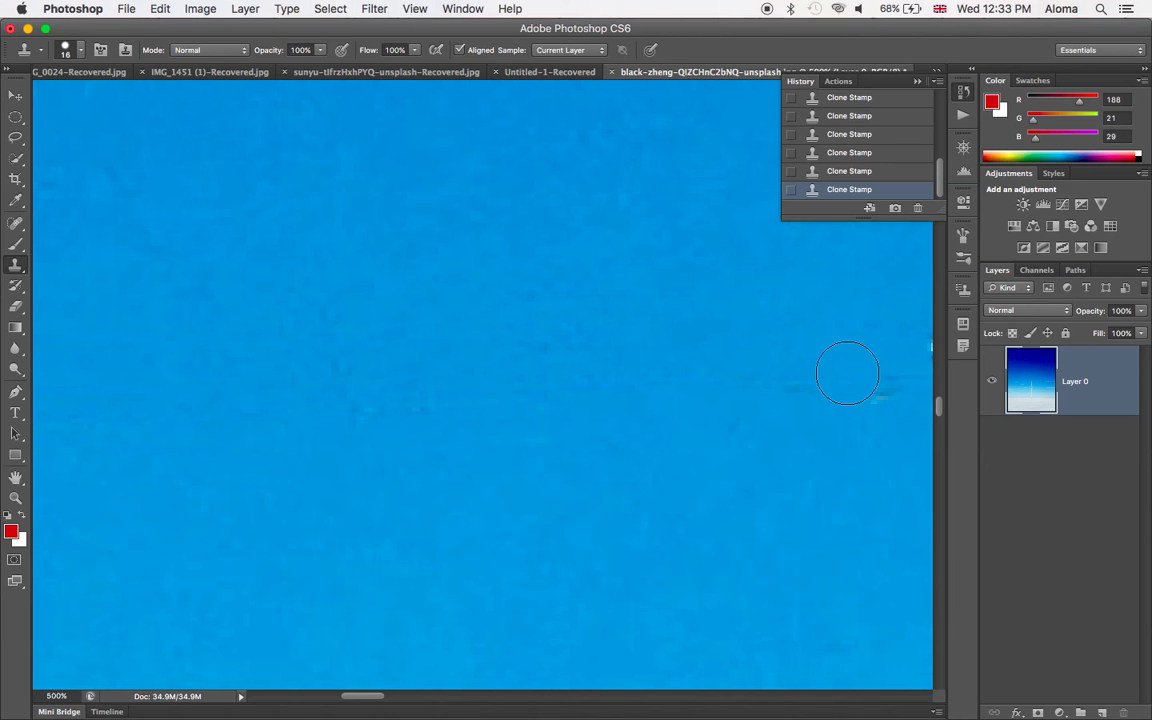
{"action": "left_click", "coordinate": [829, 332], "text": "alt"}
{"action": "mouse_move", "coordinate": [852, 388]}
{"action": "left_mouse_down"}
{"action": "mouse_move", "coordinate": [887, 386]}
{"action": "mouse_move", "coordinate": [736, 390]}
{"action": "mouse_move", "coordinate": [918, 378]}
{"action": "left_mouse_up"}
Zoom out to 66.67% to examine the cleared section of the upper wire and the power lines still remaining.
{"action": "left_click", "coordinate": [15, 499]}
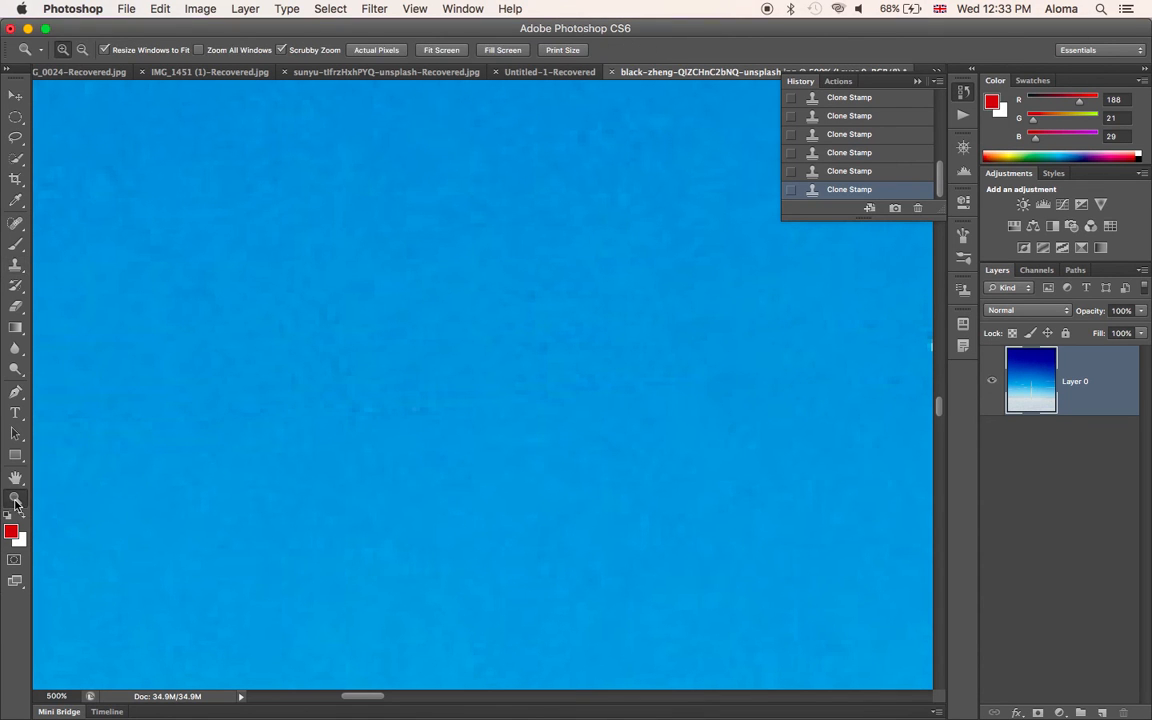
{"action": "key", "text": "alt"}
{"action": "left_click", "coordinate": [379, 407]}
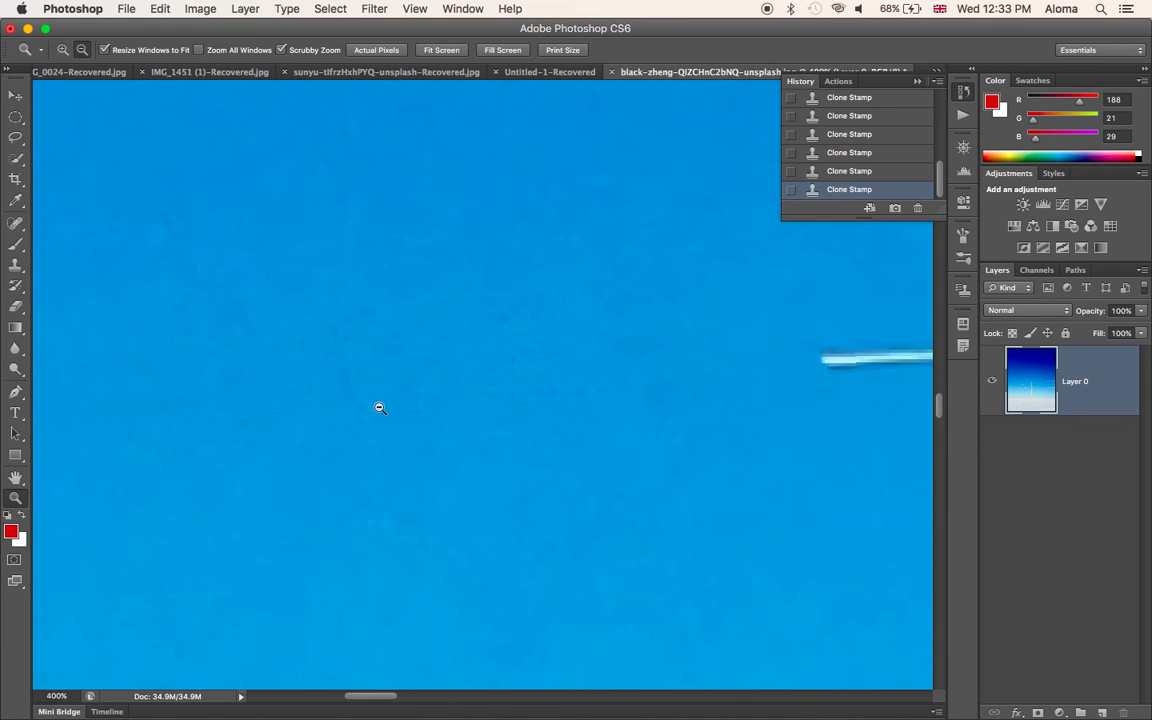
{"action": "left_click", "coordinate": [381, 407], "text": "alt"}
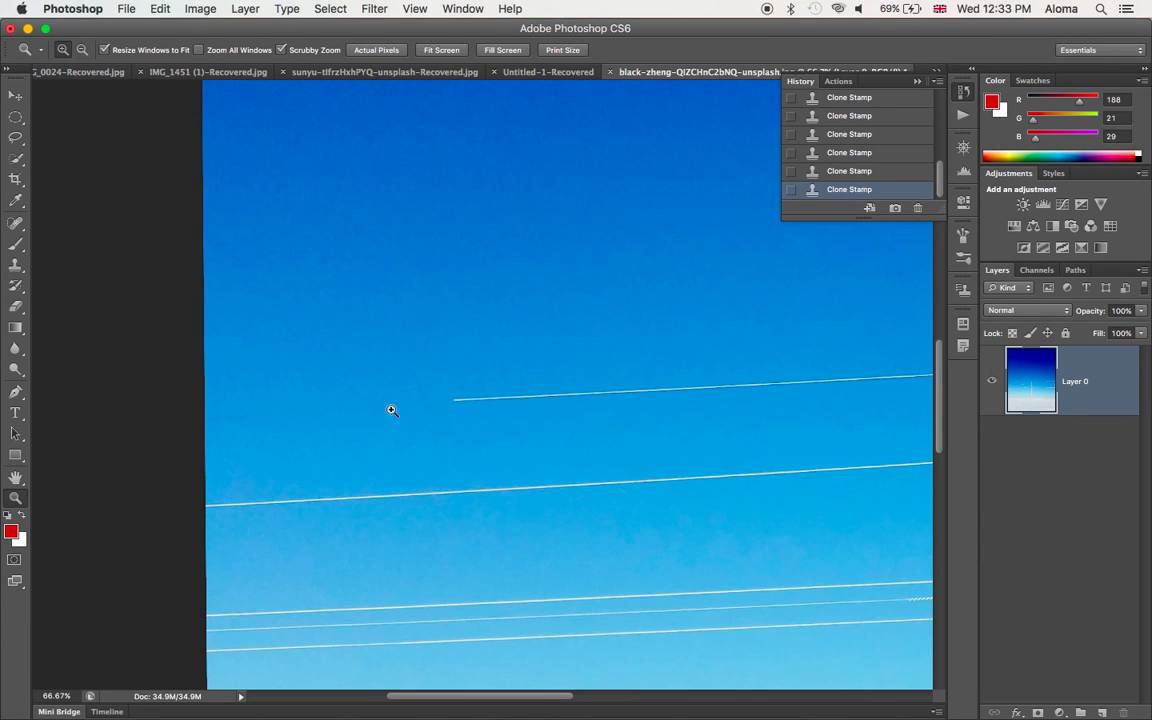